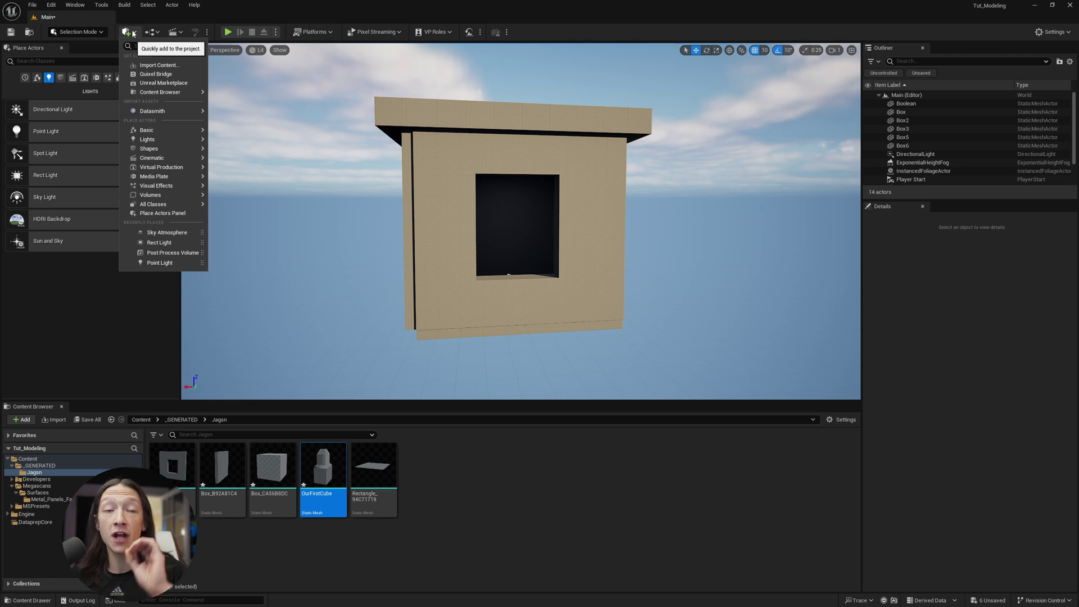
Place a Post Process Volume from the Quick Add Visual Effects menu into the level.
{"action": "mouse_move", "coordinate": [159, 187]}
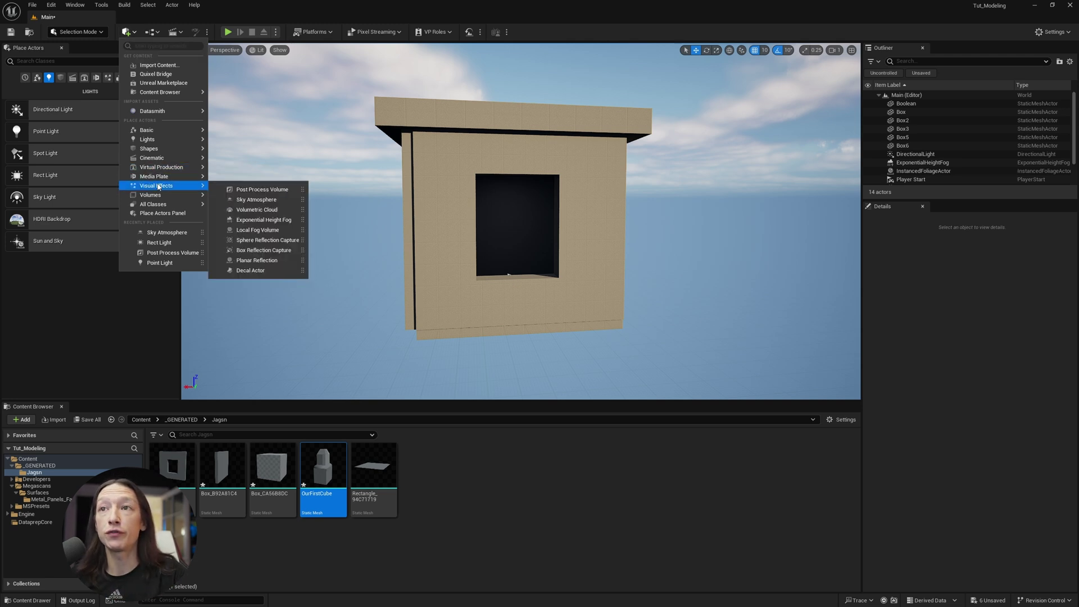
{"action": "left_click", "coordinate": [235, 189]}
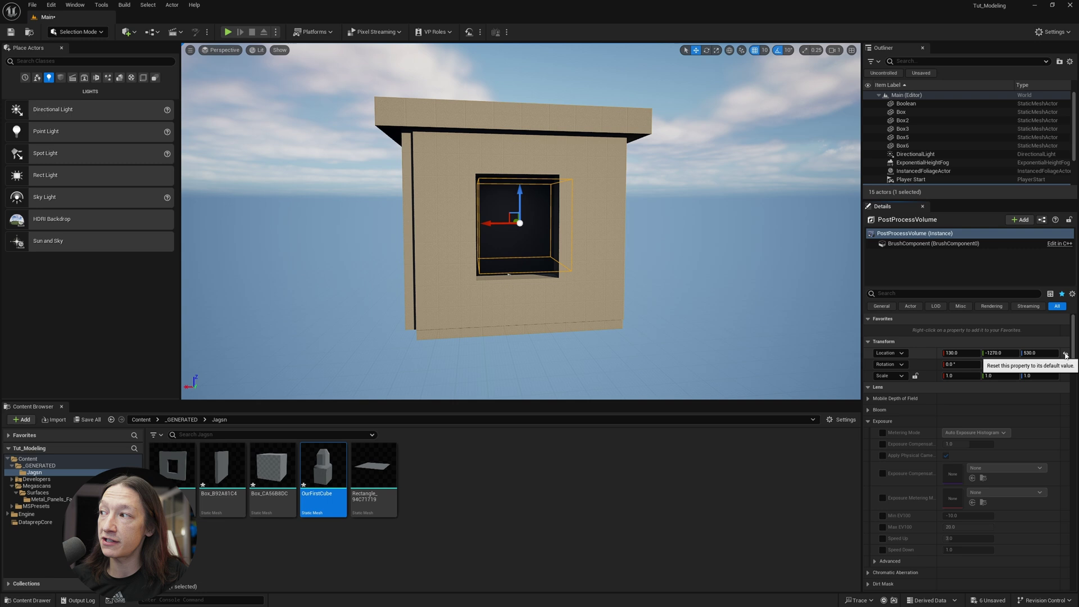
Reset the volume's location to 0, 0, 280 and enable Infinite Extent (Unbound), undoing a stray scale.
{"action": "left_click", "coordinate": [1066, 355]}
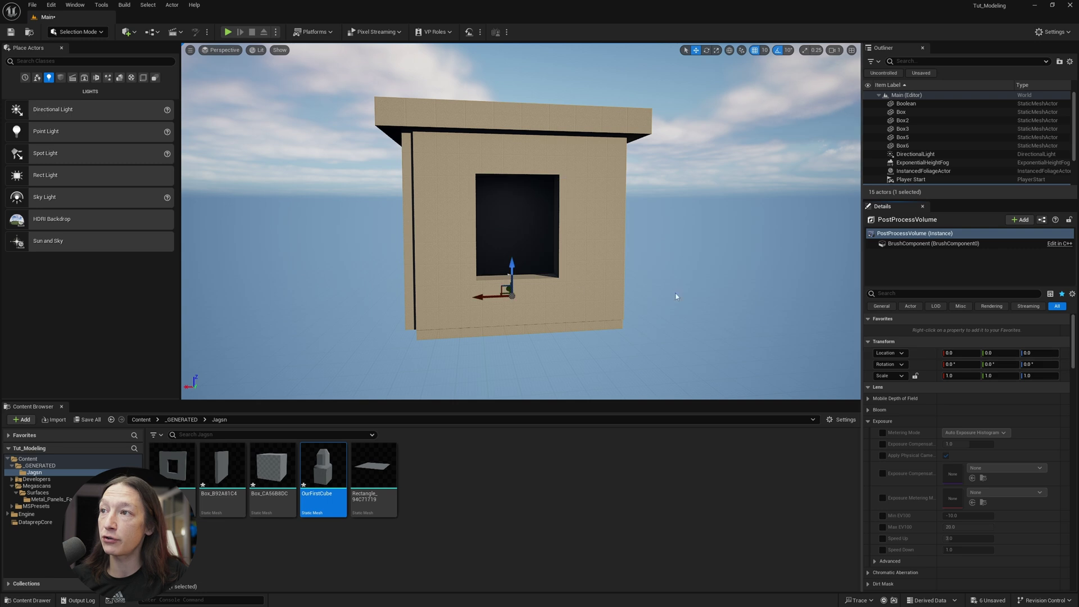
{"action": "left_click", "coordinate": [906, 292]}
{"action": "type", "text": "un"}
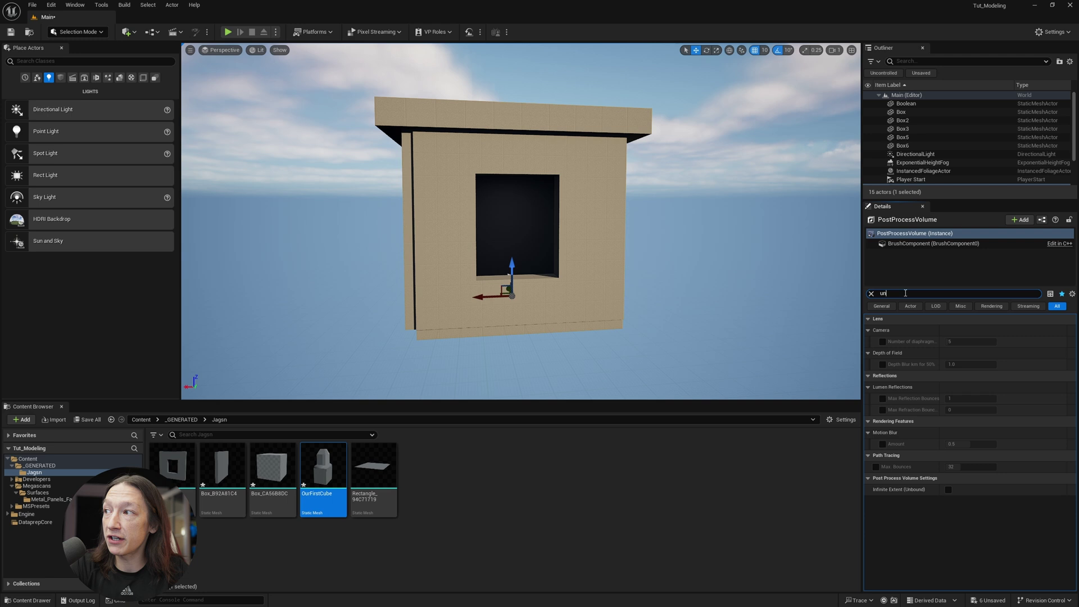
{"action": "type", "text": " bb"}
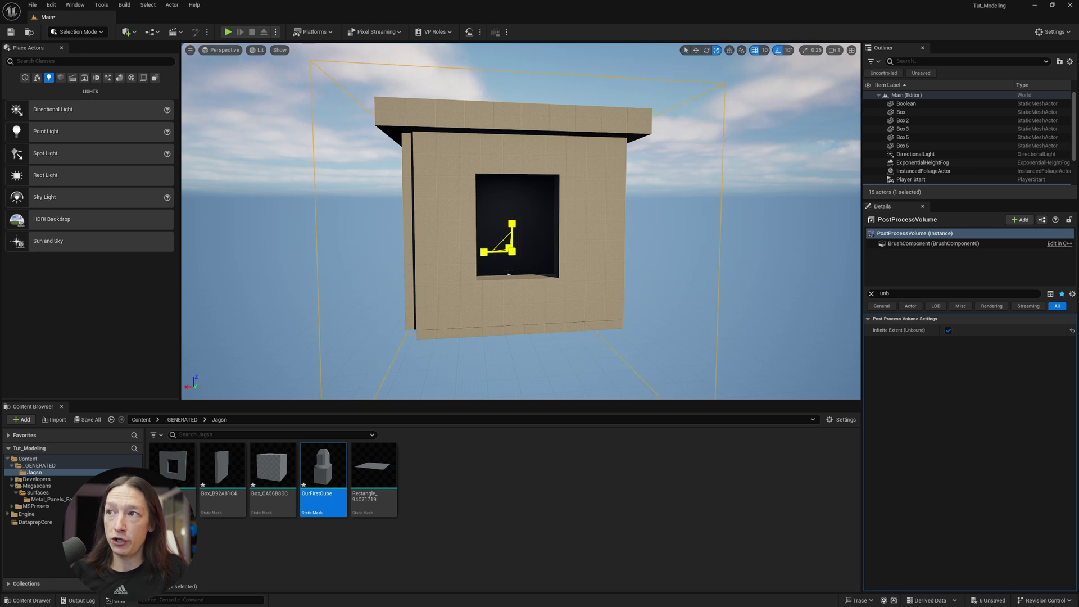
{"action": "key", "text": "ctrl+z"}
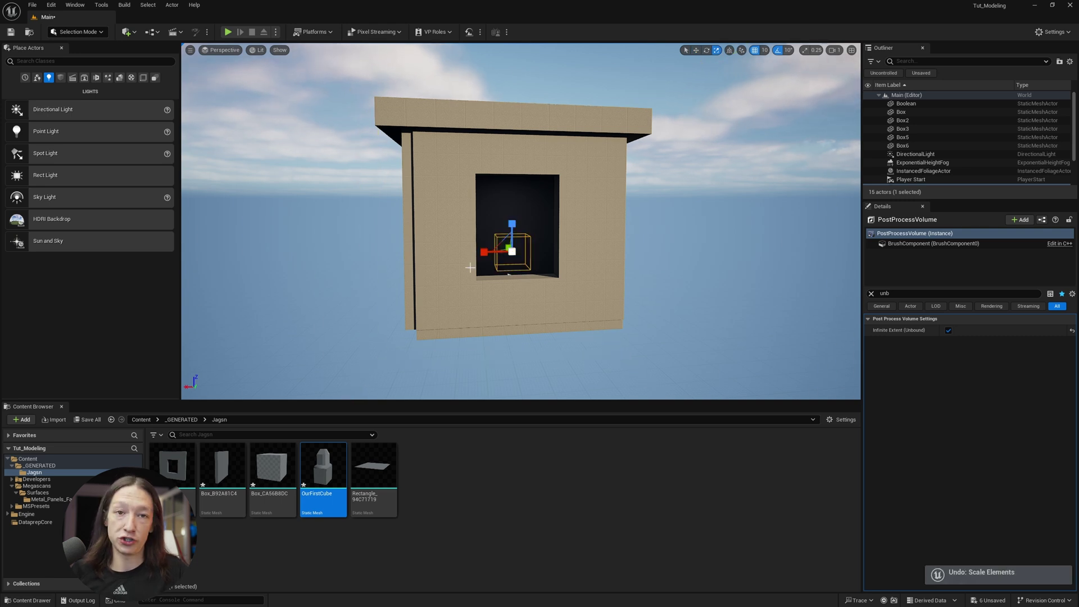
Fly the viewport around the house and into its dark interior room.
{"action": "scroll", "coordinate": [563, 222], "scroll_direction": "up", "scroll_amount": 2}
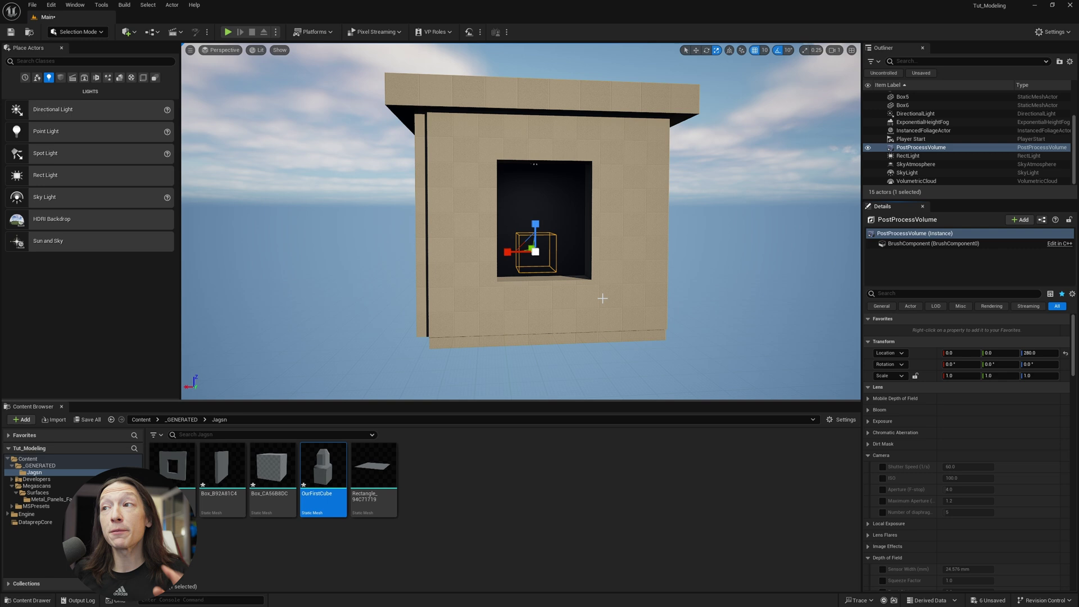
{"action": "right_click_drag", "start_coordinate": [545, 234], "coordinate": [698, 346]}
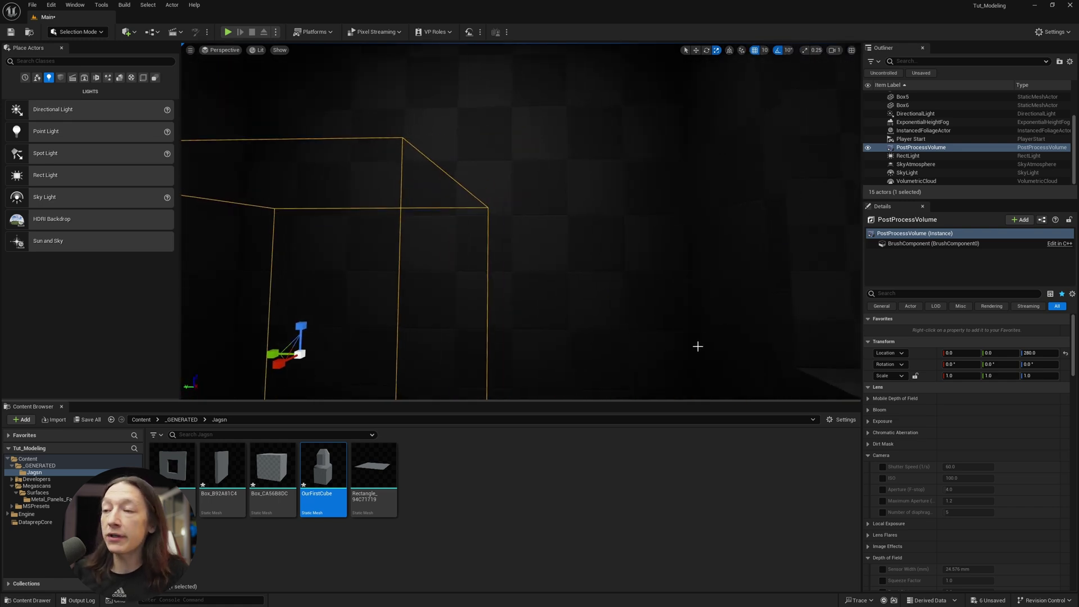
{"action": "right_click_drag", "start_coordinate": [499, 333], "coordinate": [470, 331]}
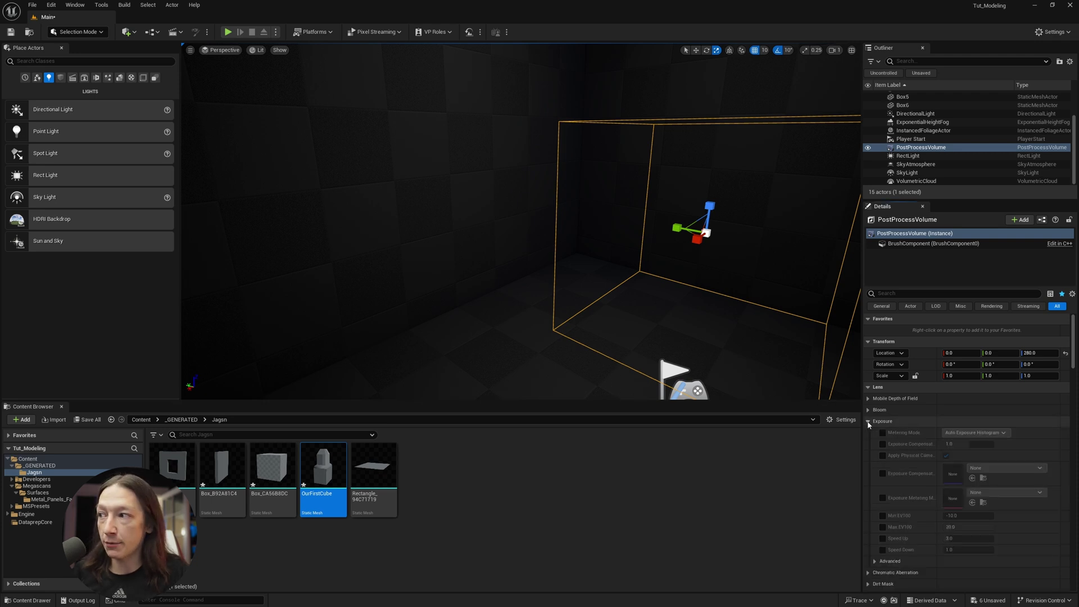
Expand the volume's Exposure settings and tick the Metering Mode and Min EV100 overrides.
{"action": "left_click", "coordinate": [868, 422]}
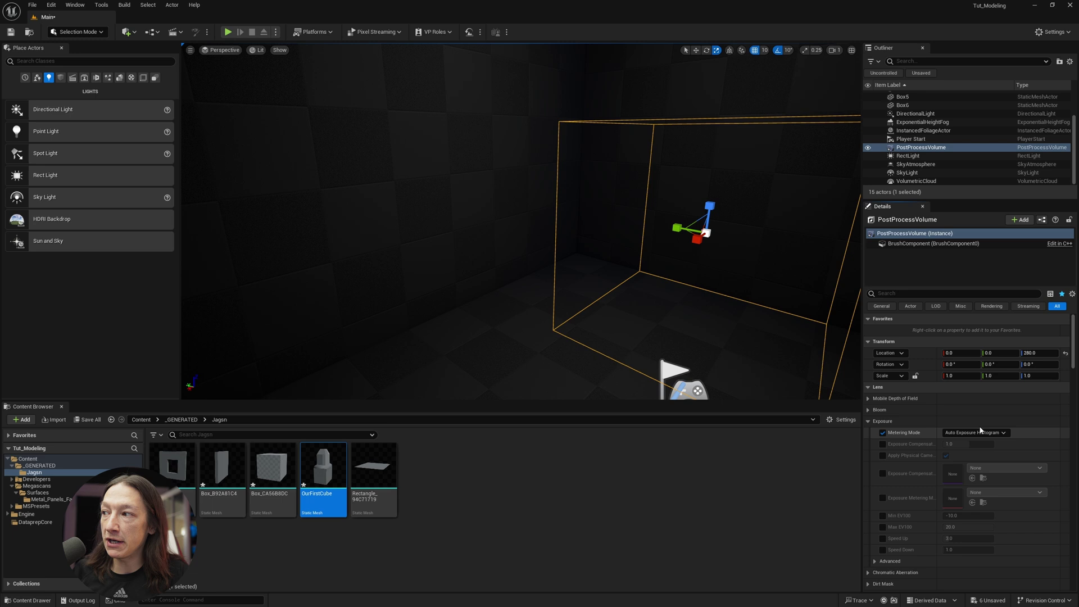
{"action": "left_click", "coordinate": [883, 433]}
{"action": "left_click", "coordinate": [883, 516]}
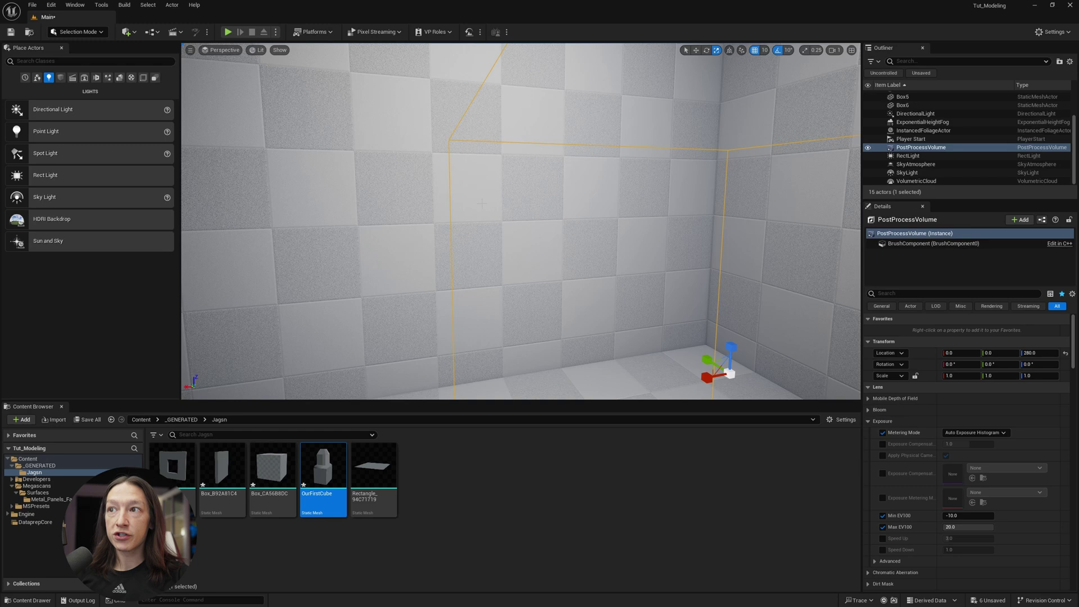
{"action": "double_click", "coordinate": [916, 148]}
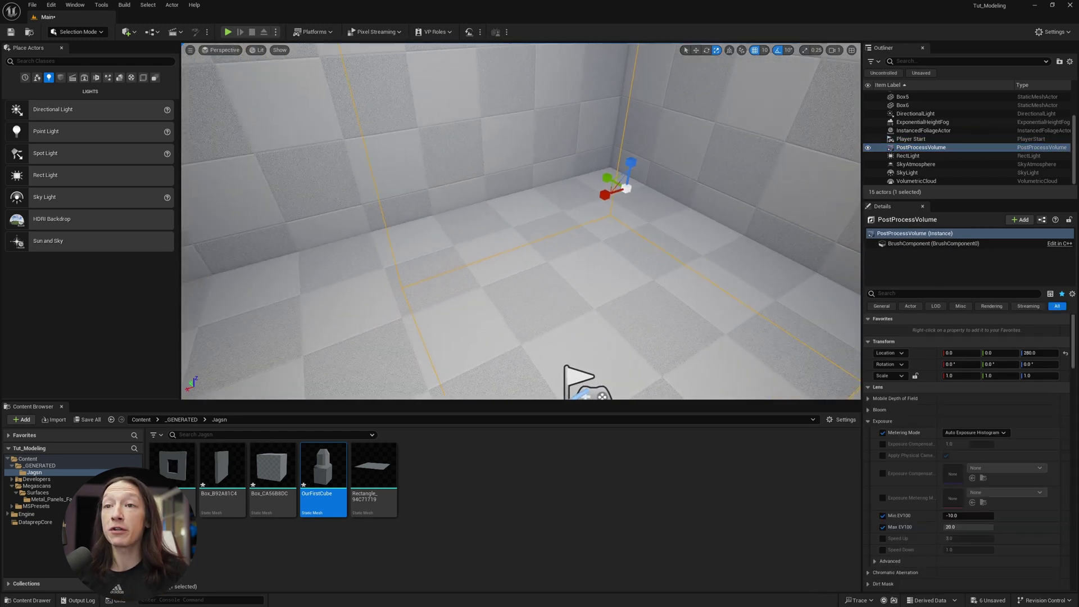
{"action": "right_click_drag", "start_coordinate": [530, 228], "coordinate": [530, 228]}
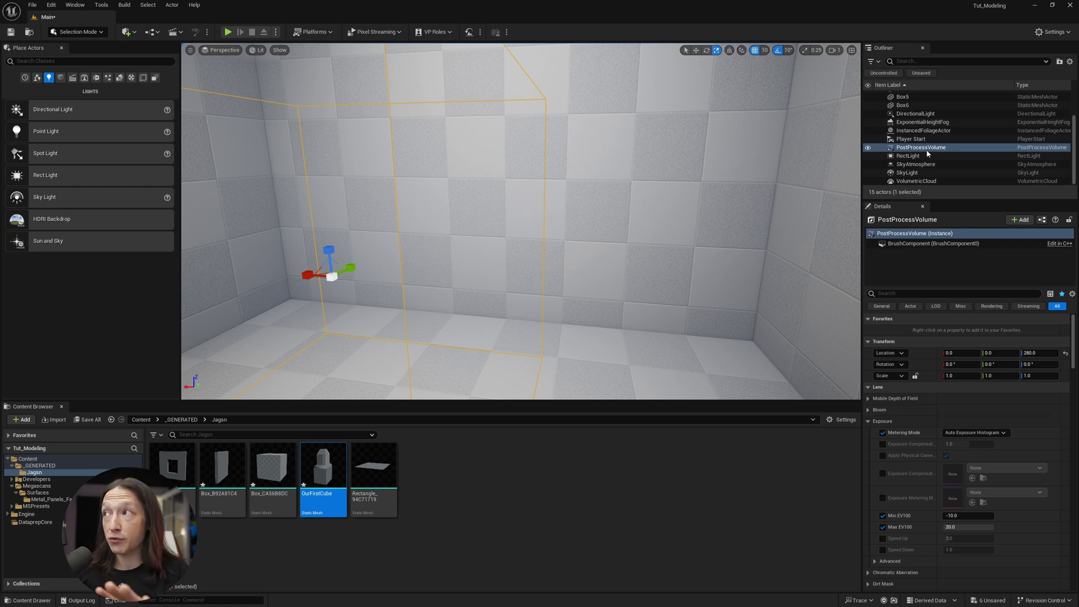
Keep Auto Exposure Histogram metering and set Min EV100 and Max EV100 both to 1.0.
{"action": "left_click", "coordinate": [968, 434]}
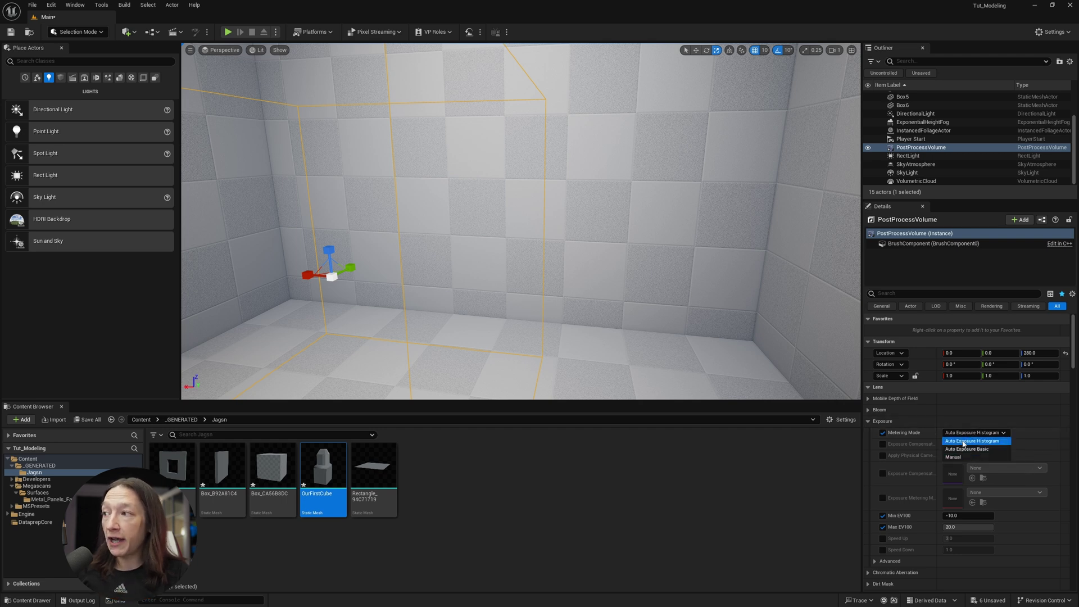
{"action": "left_click", "coordinate": [957, 437]}
{"action": "left_click", "coordinate": [953, 517]}
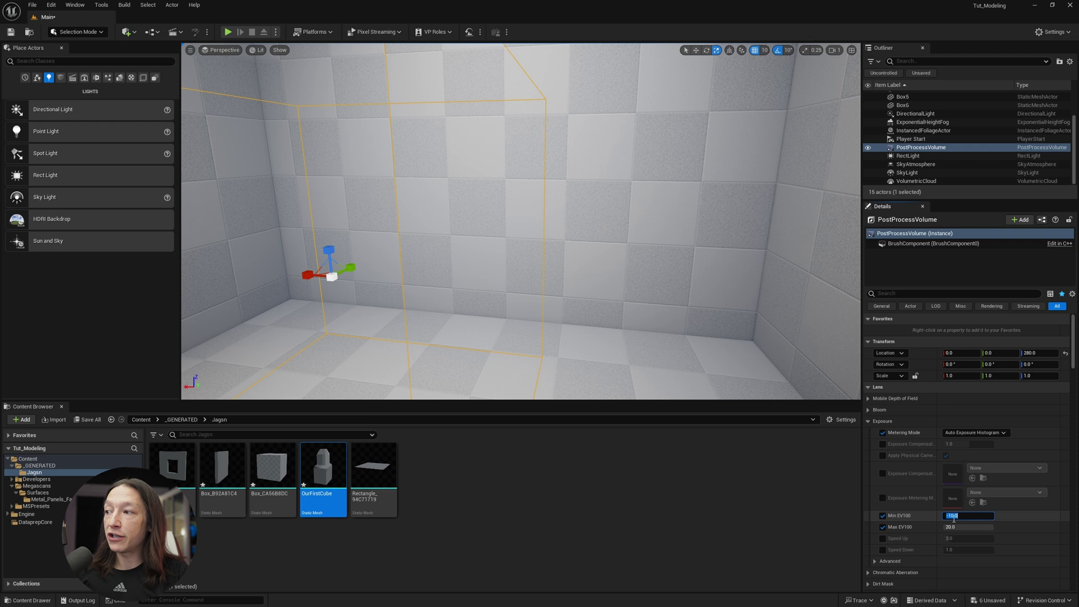
{"action": "type", "text": "1"}
{"action": "key", "text": "Tab"}
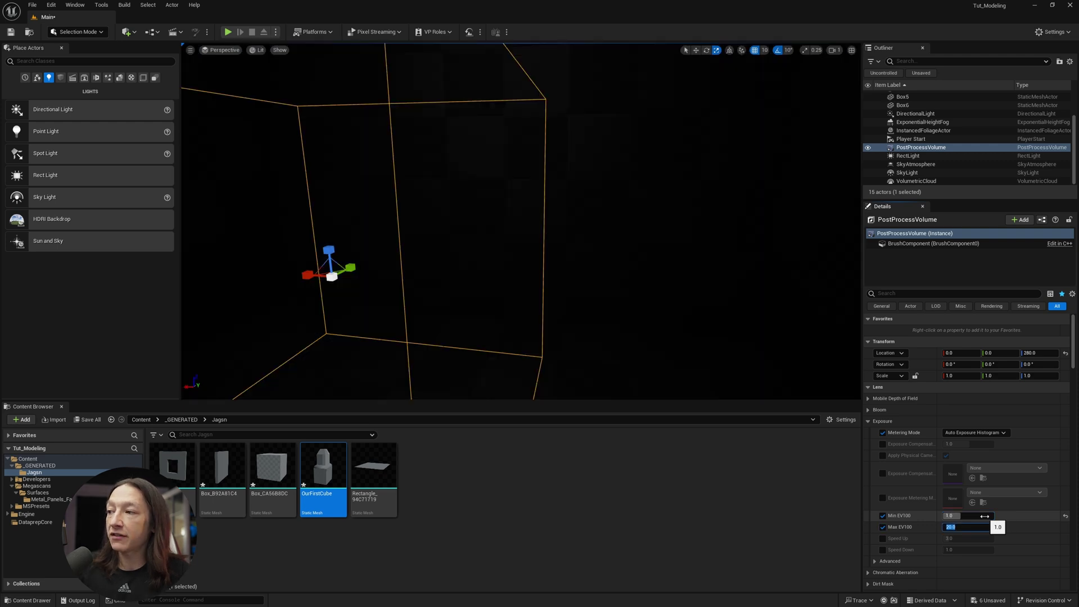
{"action": "key", "text": "Return"}
{"action": "right_click_drag", "start_coordinate": [506, 224], "coordinate": [439, 230]}
{"action": "right_click_drag", "start_coordinate": [492, 285], "coordinate": [491, 285]}
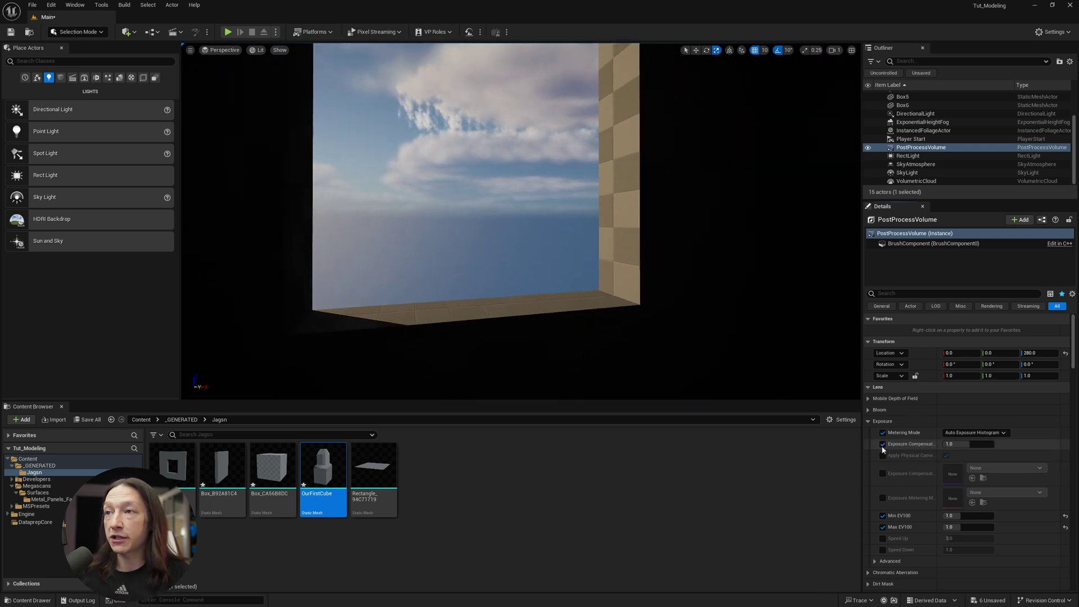
Override Exposure Compensation, try lower and higher values, and leave it at 1.0.
{"action": "left_click_drag", "start_coordinate": [959, 445], "coordinate": [947, 445]}
{"action": "left_click", "coordinate": [1066, 445]}
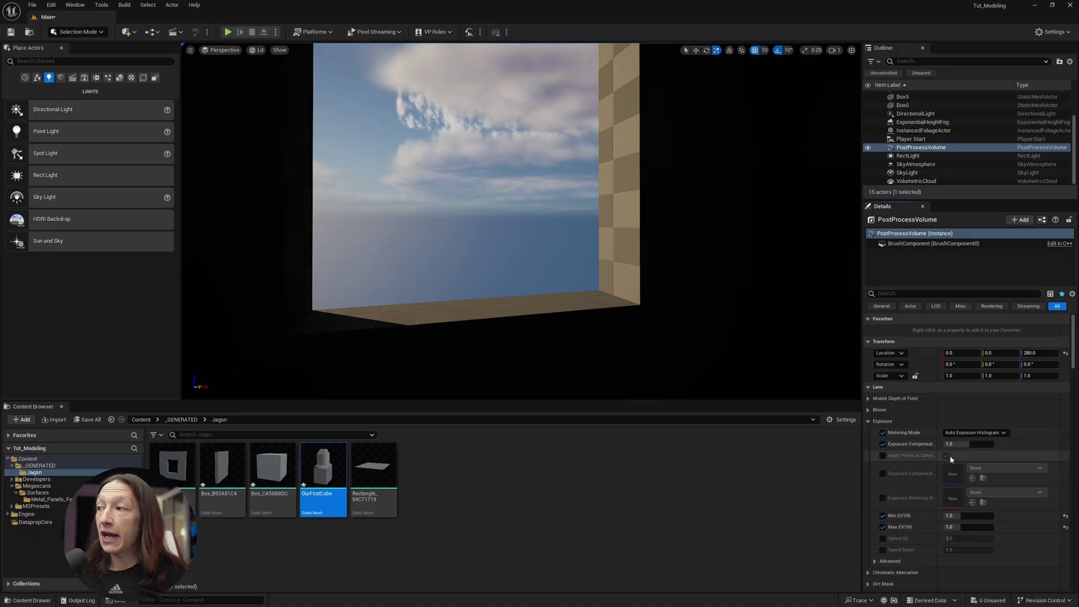
{"action": "left_click_drag", "start_coordinate": [967, 442], "coordinate": [974, 443]}
{"action": "key", "text": "ctrl+z"}
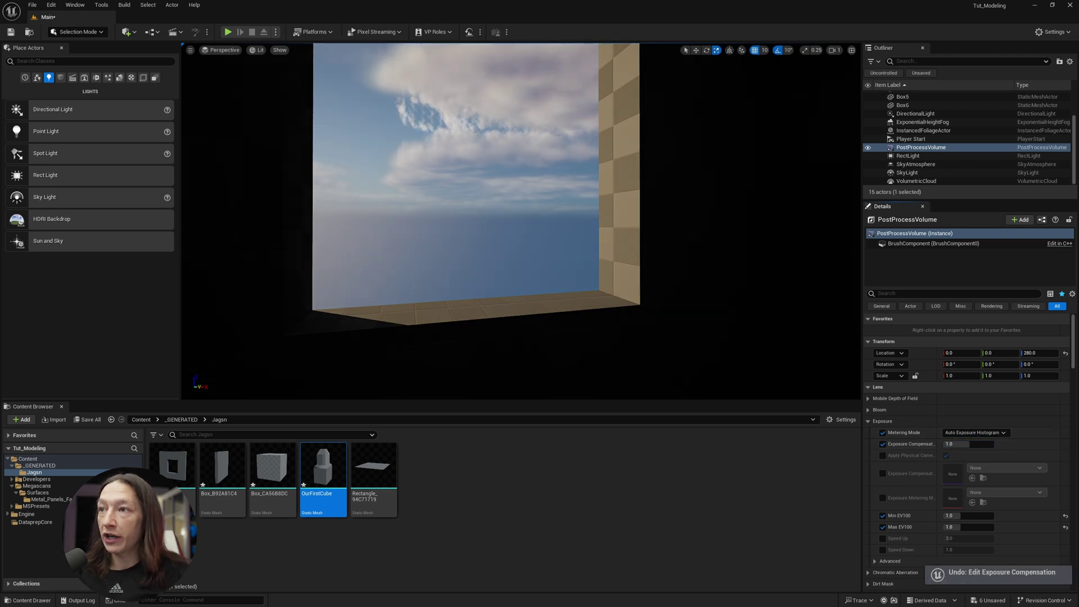
{"action": "right_click_drag", "start_coordinate": [461, 225], "coordinate": [484, 230]}
Select the DirectionalLight, test a brighter intensity, then reset it to 10 lux.
{"action": "left_click", "coordinate": [915, 113]}
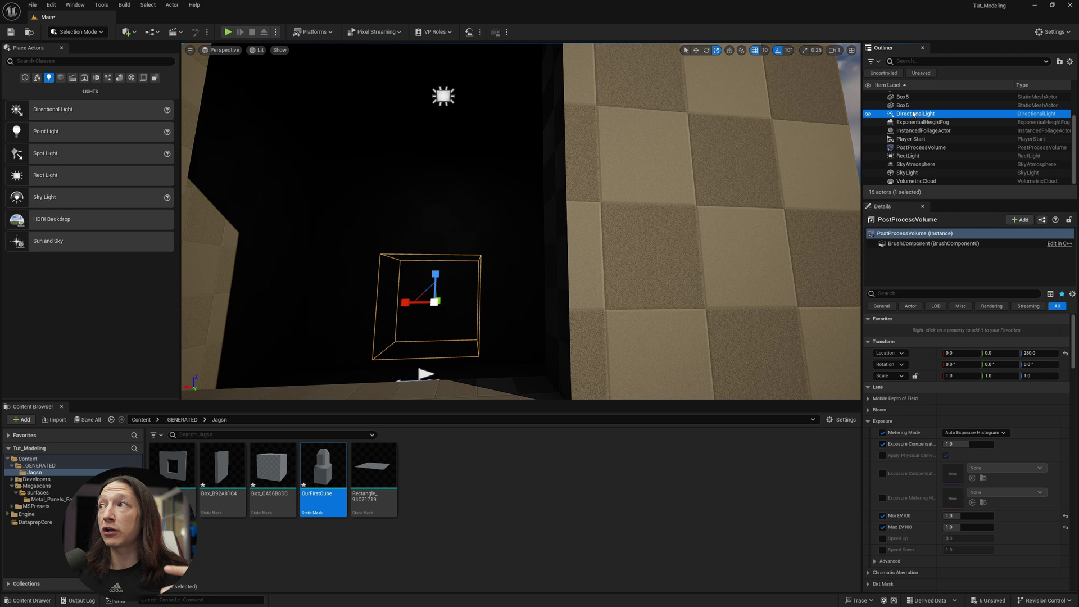
{"action": "left_click_drag", "start_coordinate": [950, 420], "coordinate": [955, 420]}
{"action": "right_click_drag", "start_coordinate": [520, 220], "coordinate": [490, 245]}
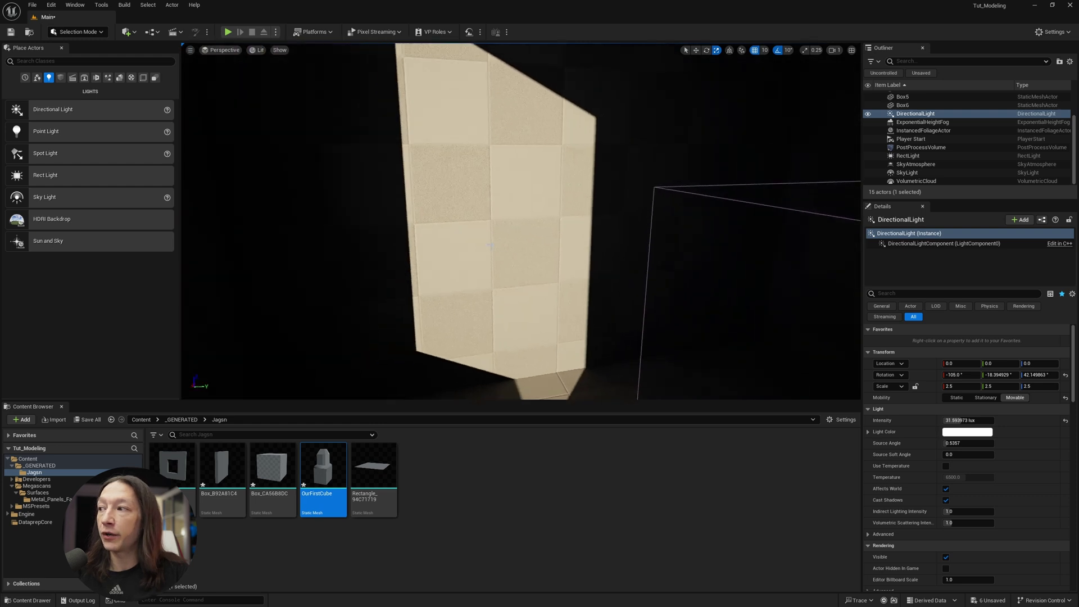
{"action": "left_click", "coordinate": [1065, 422]}
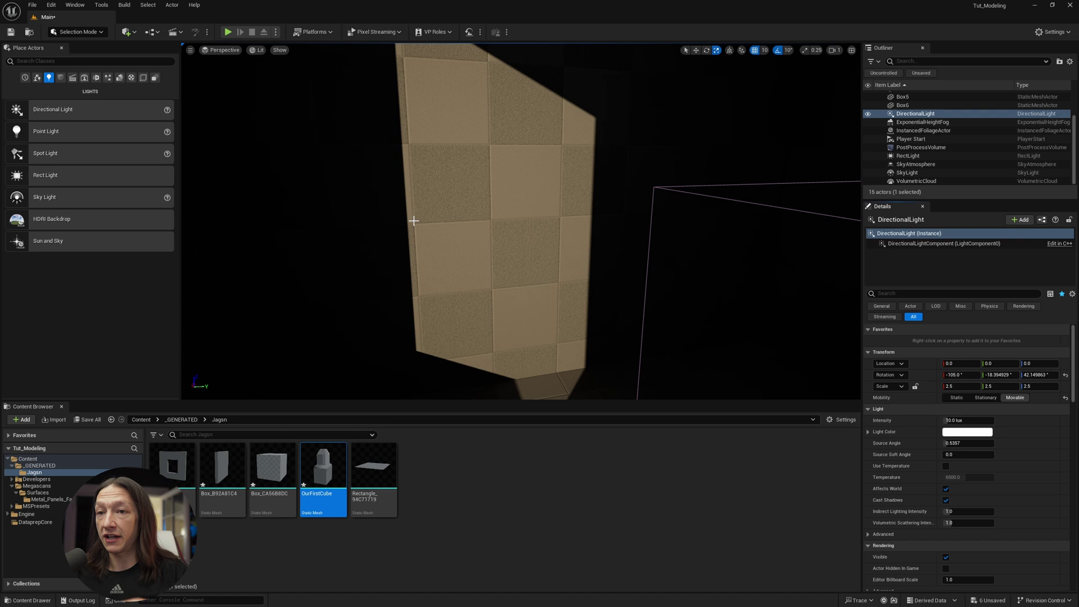
Switch the PostProcessVolume to Manual metering with Exposure Compensation 9.5 and inspect the lit room.
{"action": "left_click", "coordinate": [924, 148]}
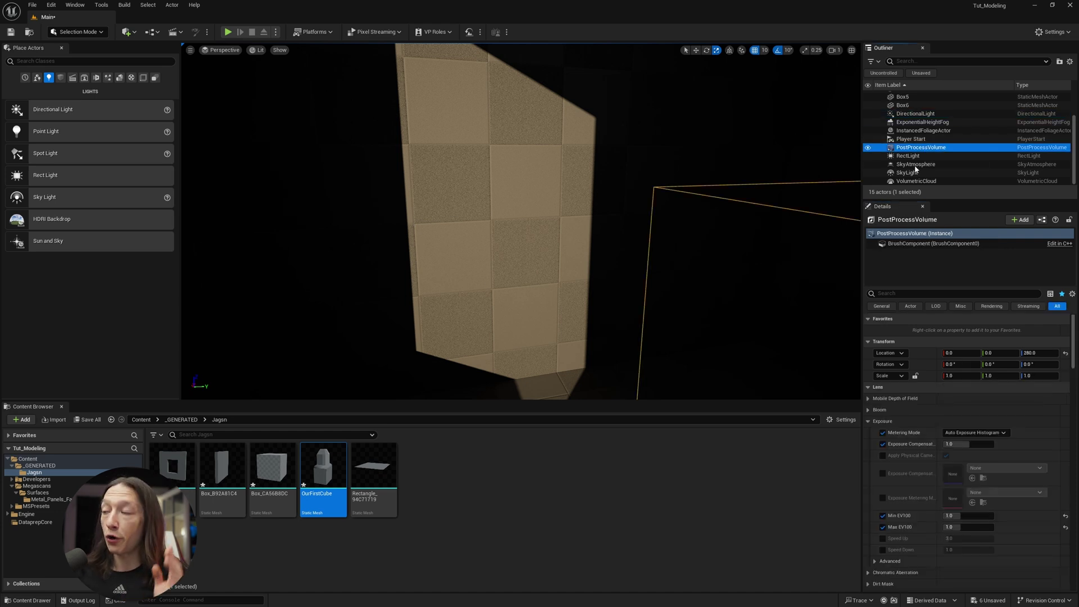
{"action": "left_click", "coordinate": [973, 433]}
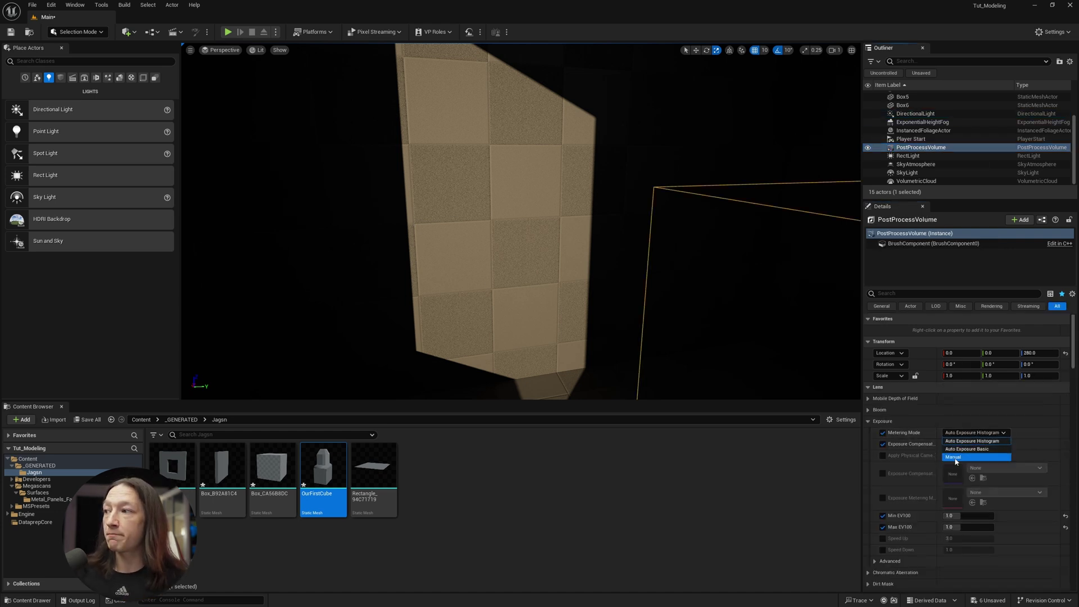
{"action": "left_click", "coordinate": [955, 458]}
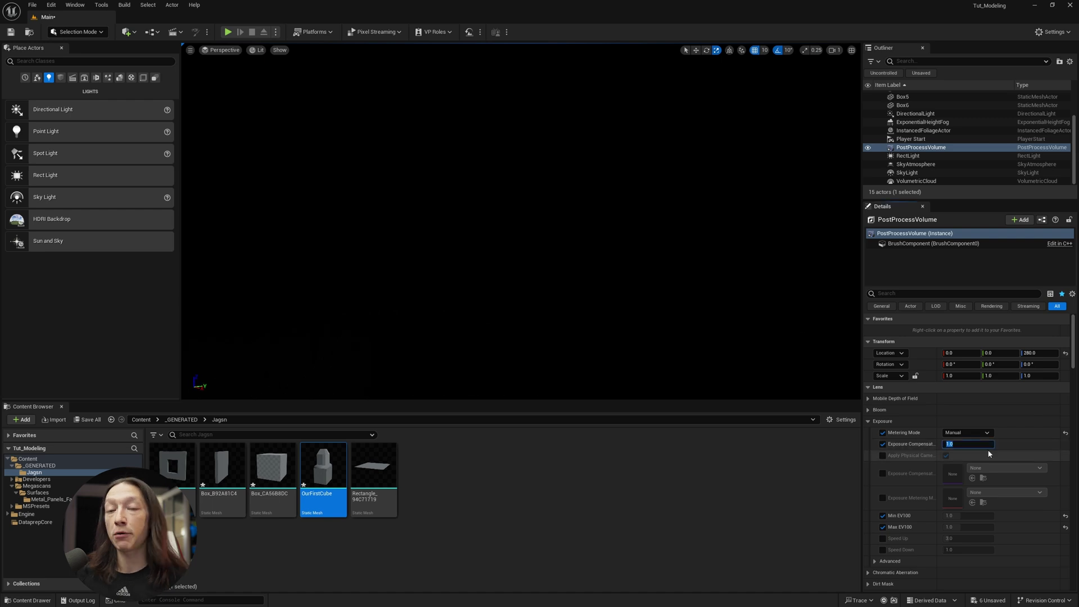
{"action": "type", "text": ".5"}
{"action": "key", "text": "Return"}
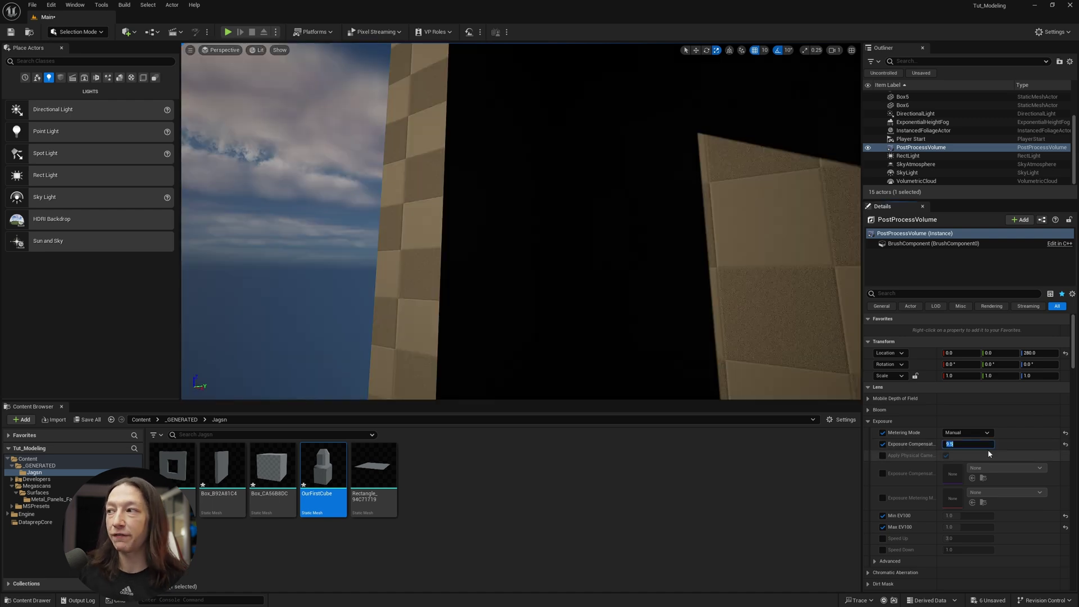
{"action": "right_click_drag", "start_coordinate": [489, 103], "coordinate": [523, 110]}
{"action": "mouse_move", "coordinate": [431, 141]}
{"action": "right_mouse_down"}
{"action": "mouse_move", "coordinate": [416, 141]}
{"action": "mouse_move", "coordinate": [431, 141]}
{"action": "right_mouse_up"}
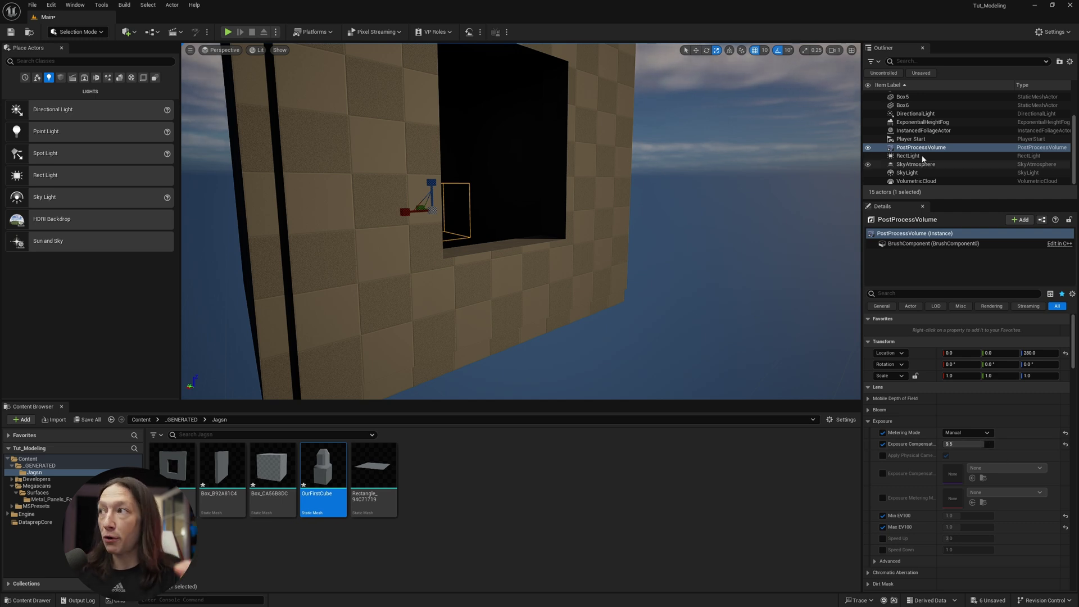
Set metering back to Auto Exposure Histogram and drag Exposure Compensation down to 1.0.
{"action": "left_click", "coordinate": [965, 433]}
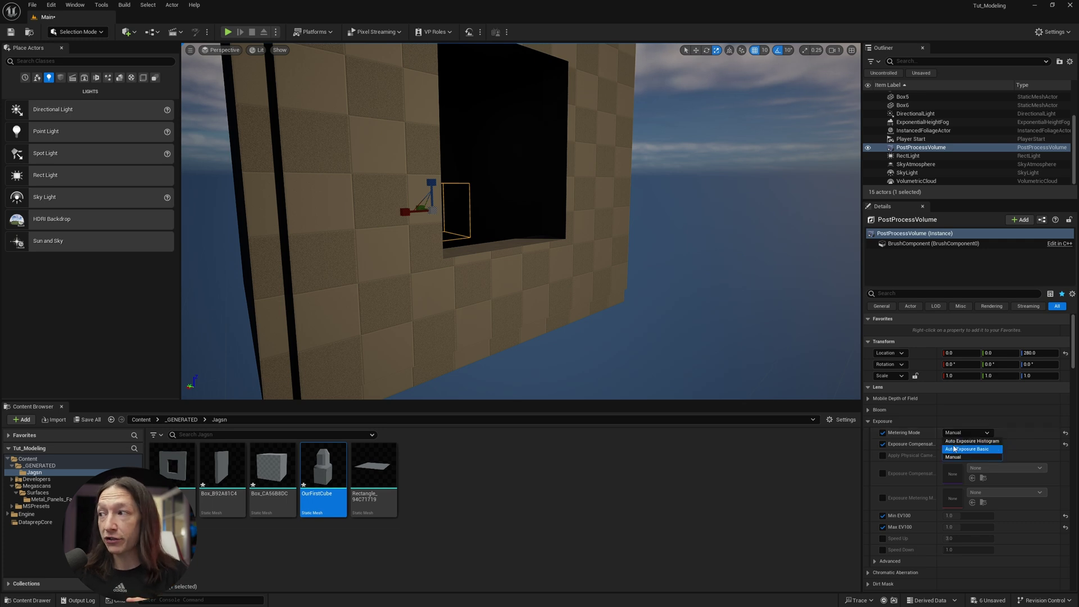
{"action": "left_click", "coordinate": [957, 441]}
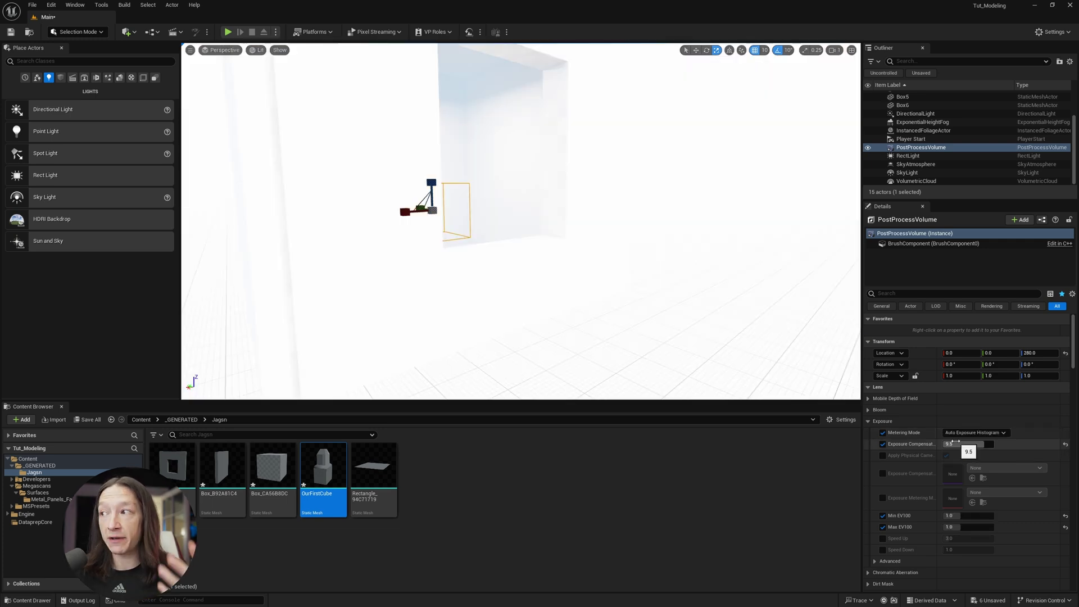
{"action": "left_click_drag", "start_coordinate": [955, 442], "coordinate": [968, 444]}
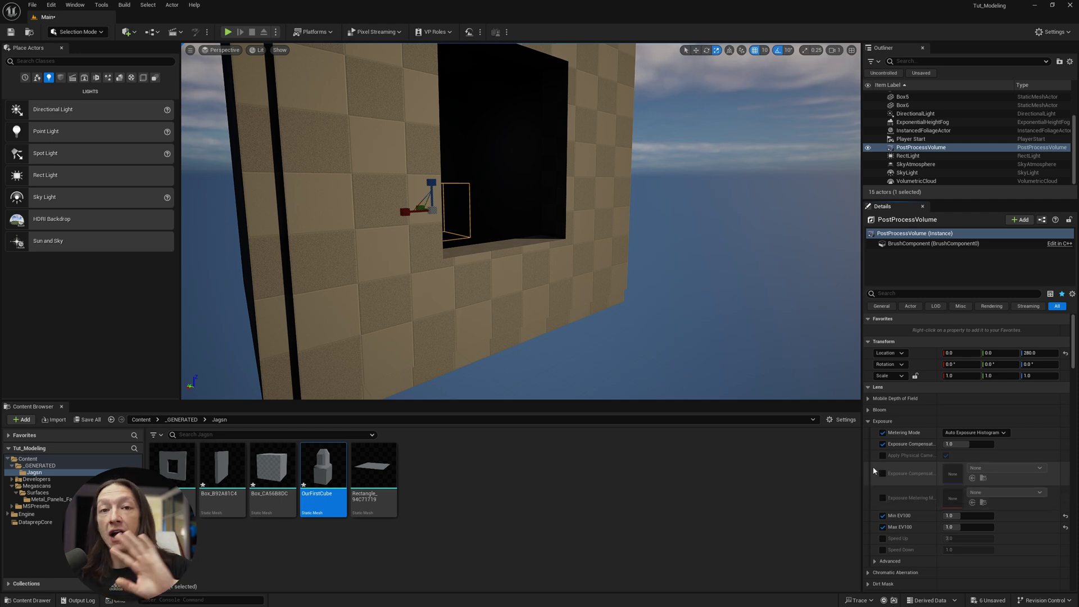
{"action": "scroll", "coordinate": [911, 469], "scroll_direction": "down", "scroll_amount": 3}
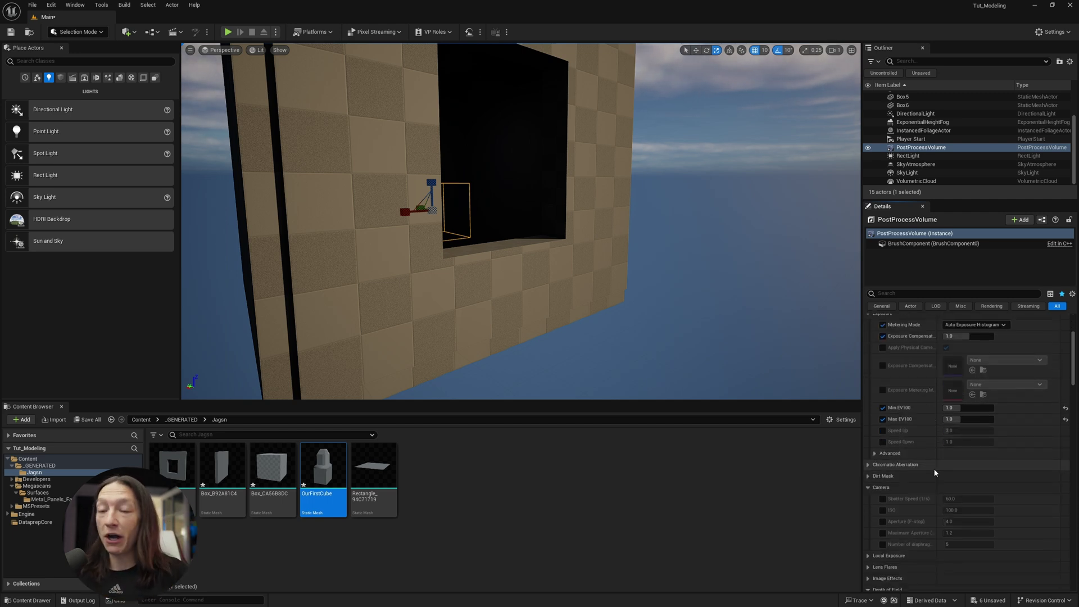
{"action": "scroll", "coordinate": [990, 403], "scroll_direction": "up", "scroll_amount": 3}
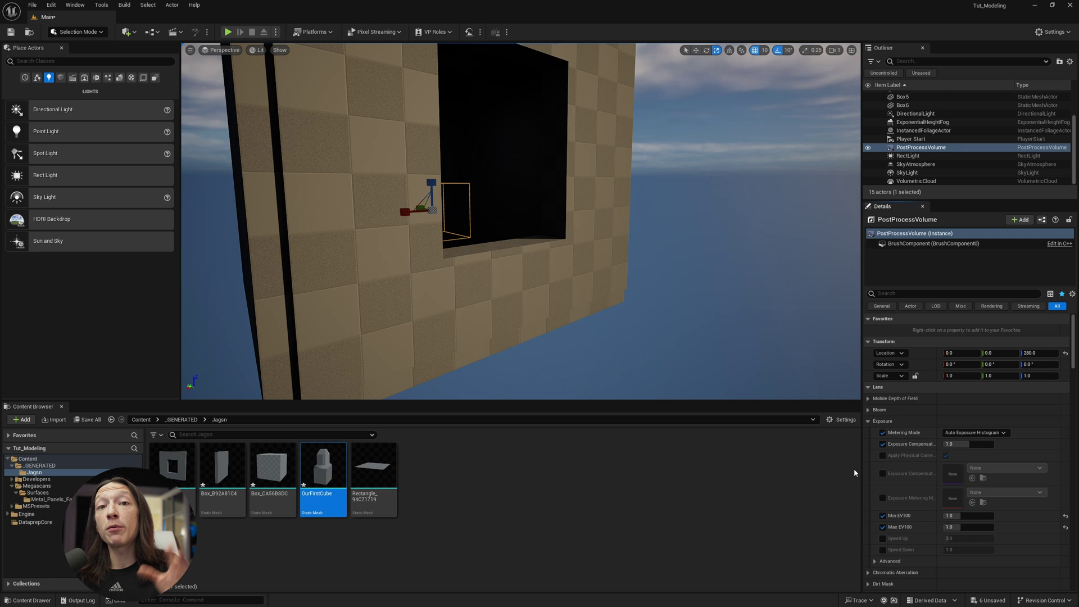
{"action": "scroll", "coordinate": [936, 462], "scroll_direction": "down", "scroll_amount": 5}
Try chromatic aberration intensity around 0.5, then switch its Intensity and Start Offset overrides off.
{"action": "left_click", "coordinate": [869, 397]}
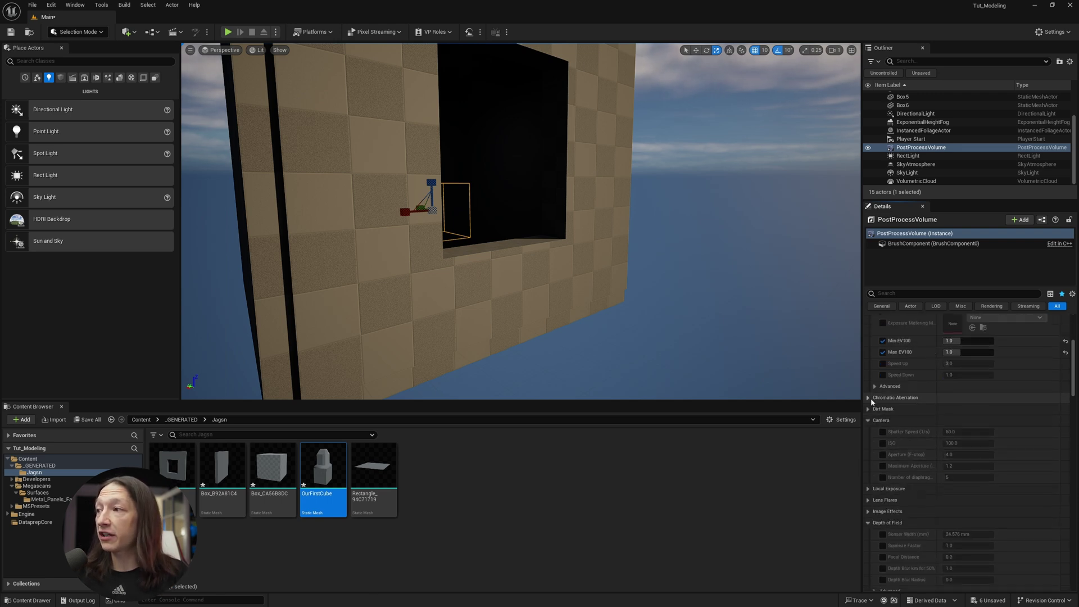
{"action": "left_click", "coordinate": [882, 409]}
{"action": "left_click", "coordinate": [882, 420]}
{"action": "mouse_move", "coordinate": [966, 408]}
{"action": "left_mouse_down"}
{"action": "mouse_move", "coordinate": [1000, 409]}
{"action": "mouse_move", "coordinate": [978, 420]}
{"action": "left_mouse_up"}
{"action": "left_click", "coordinate": [882, 408]}
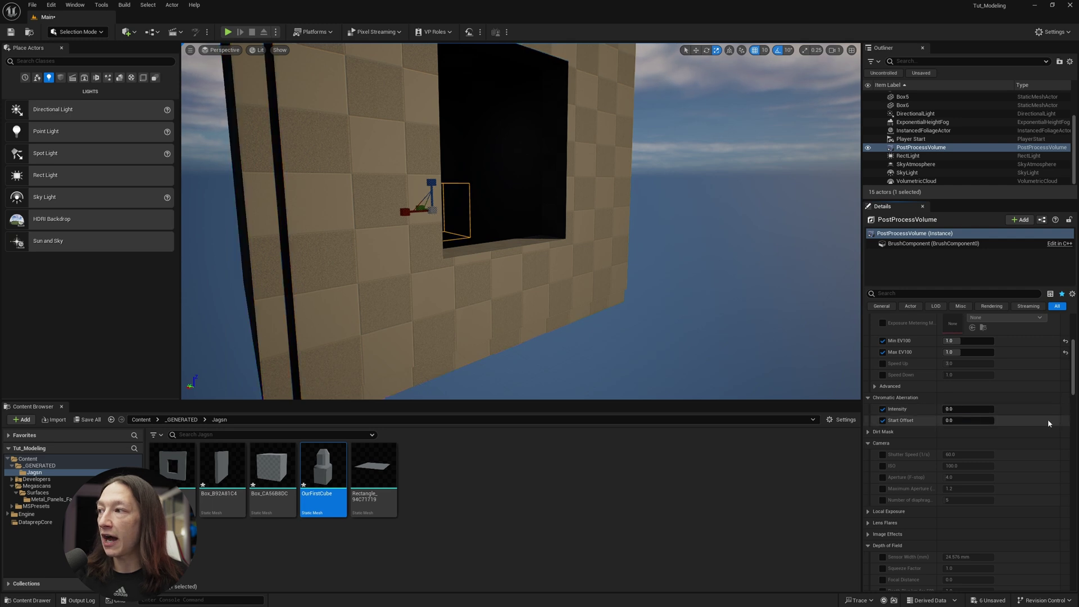
{"action": "left_click", "coordinate": [882, 420]}
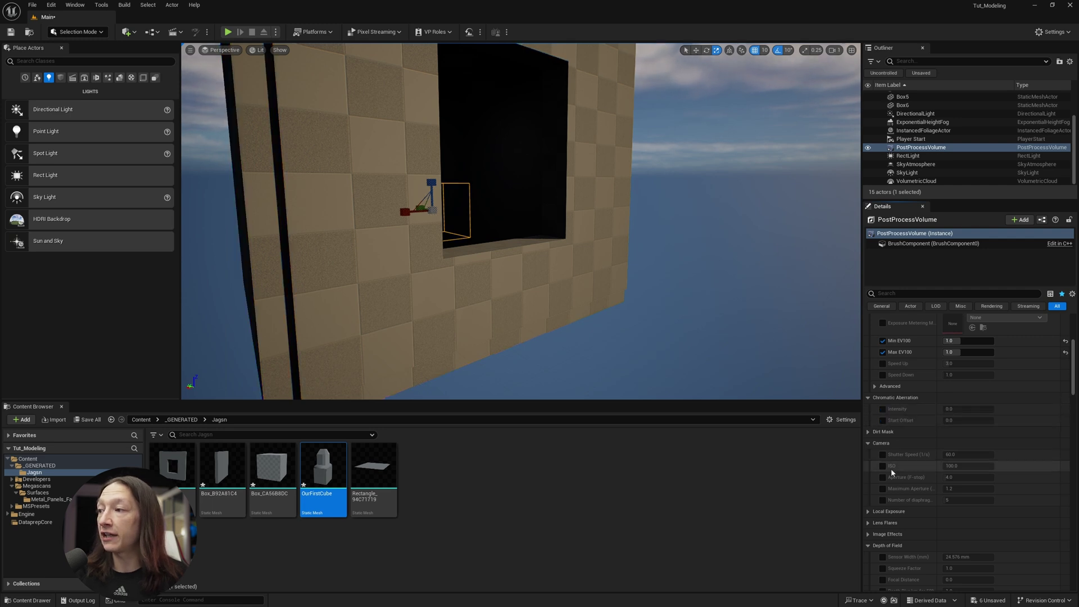
Raise Vignette Intensity to about 0.6, then disable its override and collapse Image Effects.
{"action": "scroll", "coordinate": [891, 468], "scroll_direction": "down", "scroll_amount": 3}
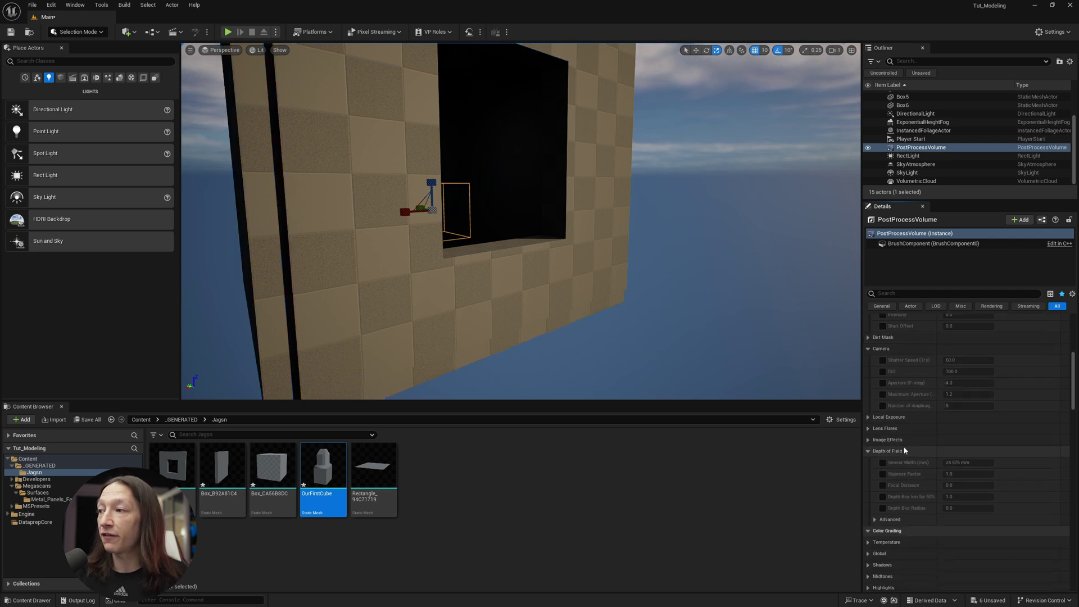
{"action": "left_click", "coordinate": [868, 439]}
{"action": "left_click_drag", "start_coordinate": [956, 451], "coordinate": [976, 452]}
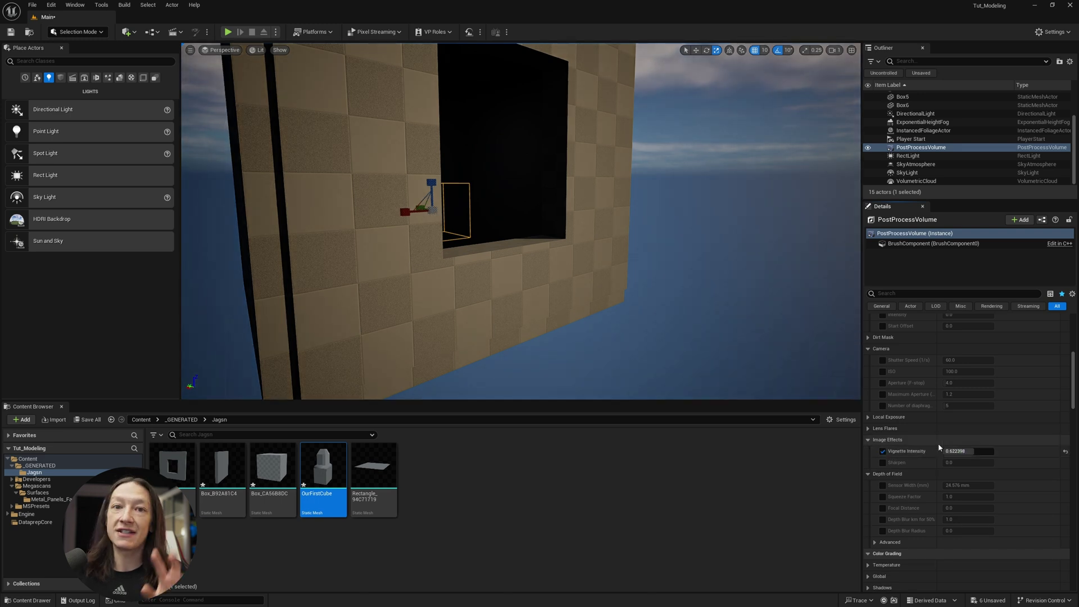
{"action": "left_click", "coordinate": [885, 452]}
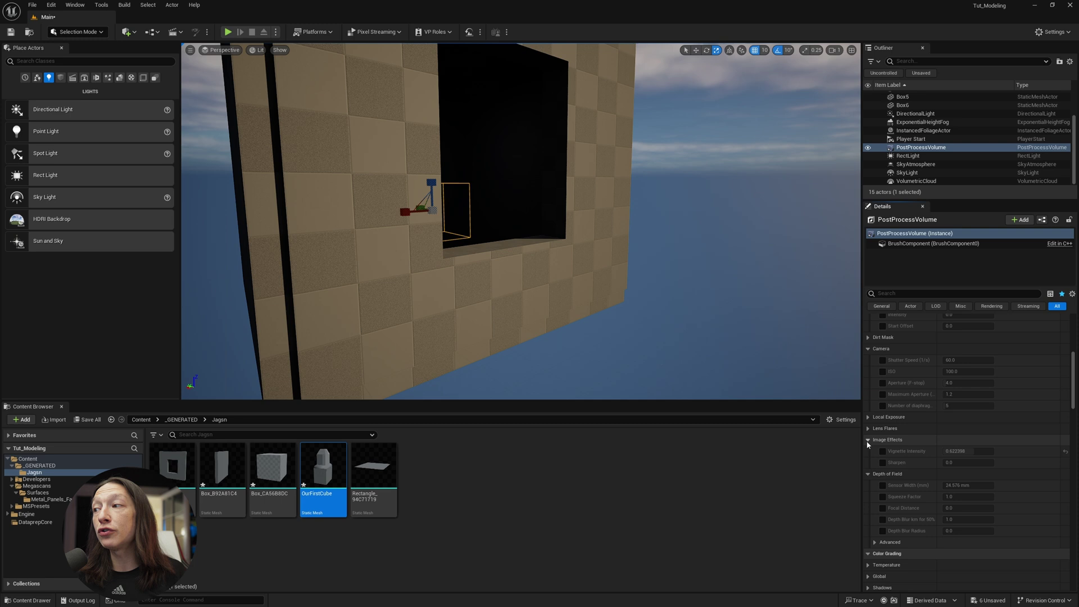
{"action": "left_click", "coordinate": [869, 440]}
{"action": "scroll", "coordinate": [883, 454], "scroll_direction": "down", "scroll_amount": 8}
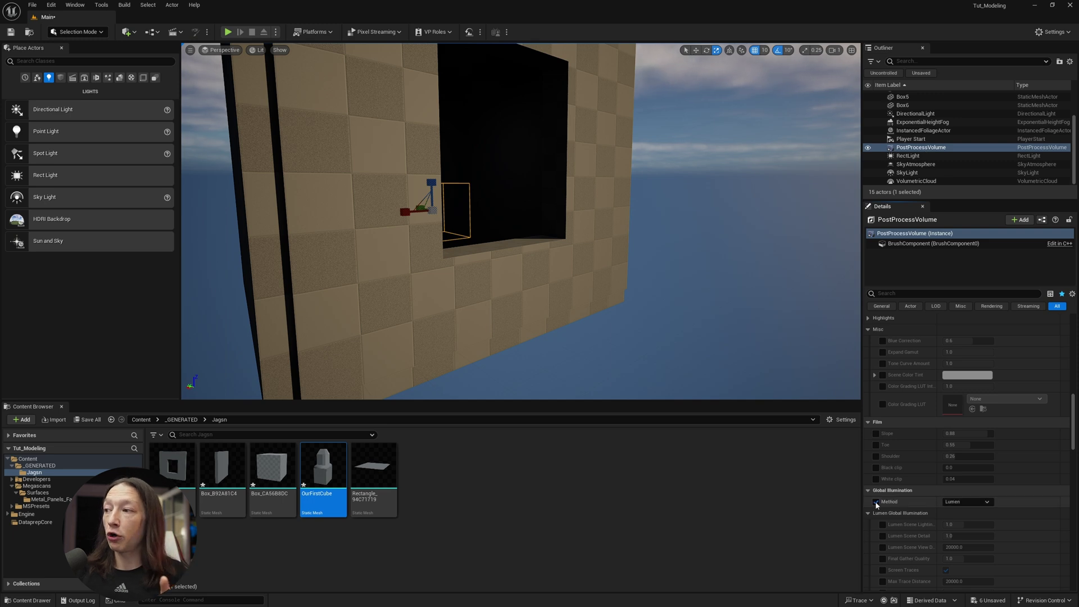
Enable the Lumen Reflections overrides: quality, ray lighting mode, screen traces, translucency, max roughness and bounces.
{"action": "scroll", "coordinate": [881, 474], "scroll_direction": "down", "scroll_amount": 5}
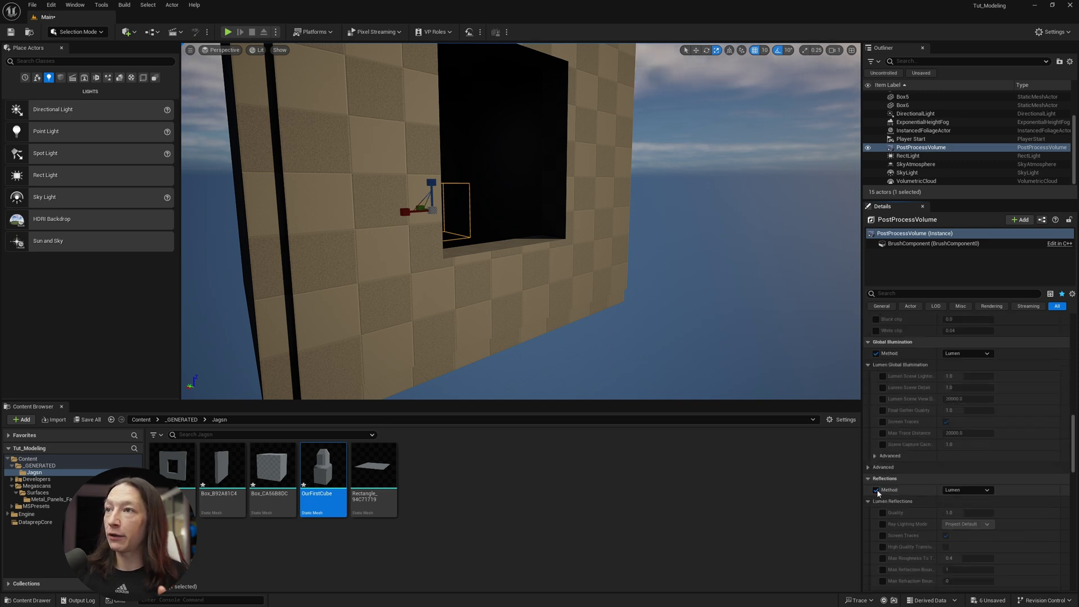
{"action": "left_click", "coordinate": [883, 512]}
{"action": "left_click", "coordinate": [883, 524]}
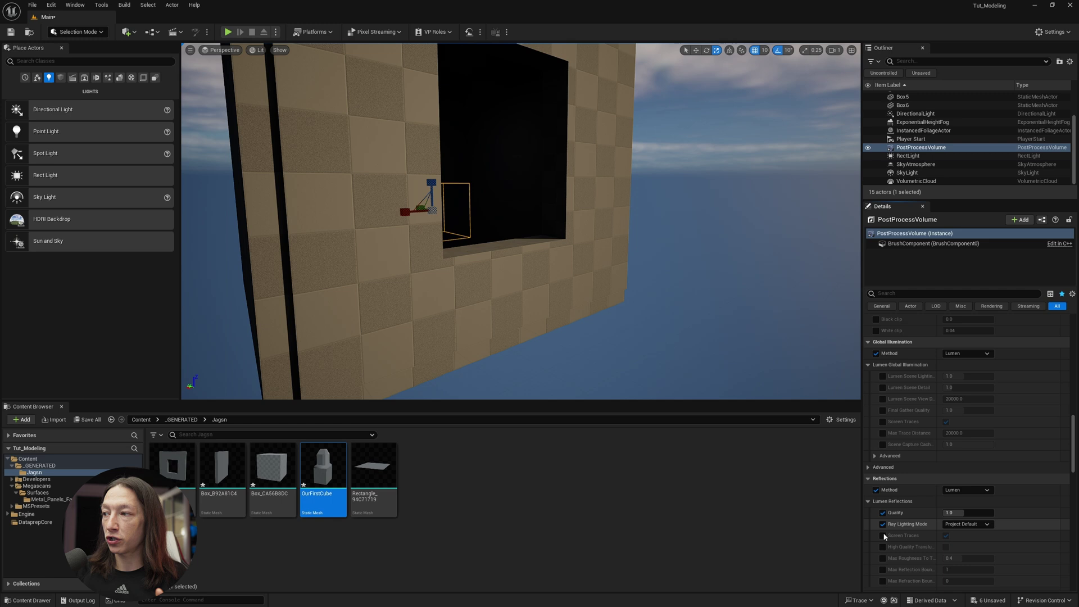
{"action": "left_click", "coordinate": [882, 535]}
{"action": "left_click", "coordinate": [883, 547]}
{"action": "left_click", "coordinate": [882, 558]}
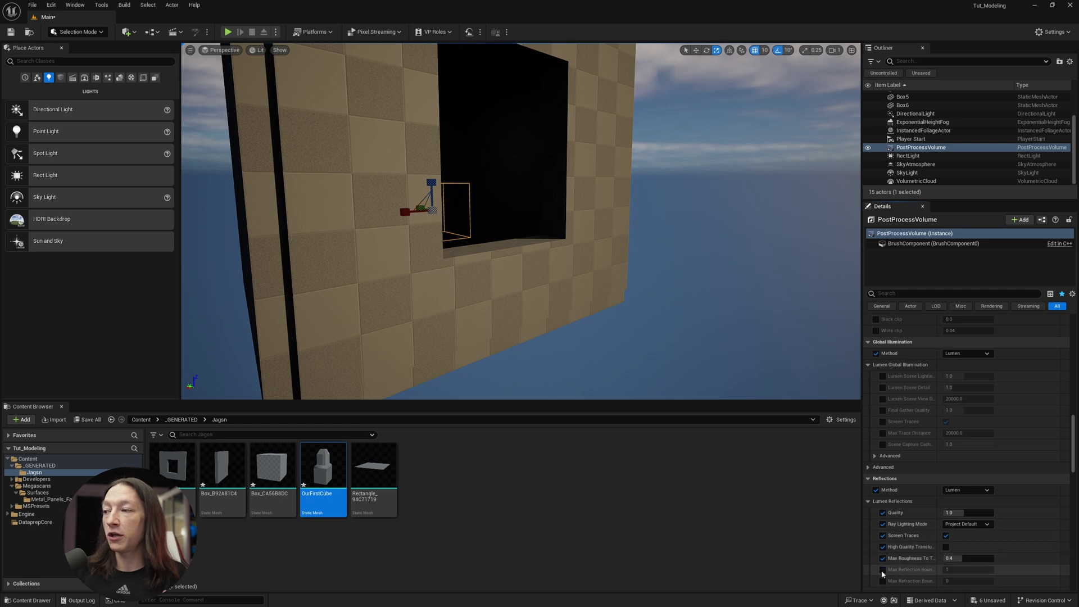
{"action": "left_click", "coordinate": [882, 569]}
{"action": "left_click", "coordinate": [883, 580]}
Enable the Lumen Global Illumination overrides: scene lighting quality, detail, view distance, final gather, screen traces, max trace distance.
{"action": "scroll", "coordinate": [888, 534], "scroll_direction": "down", "scroll_amount": 2}
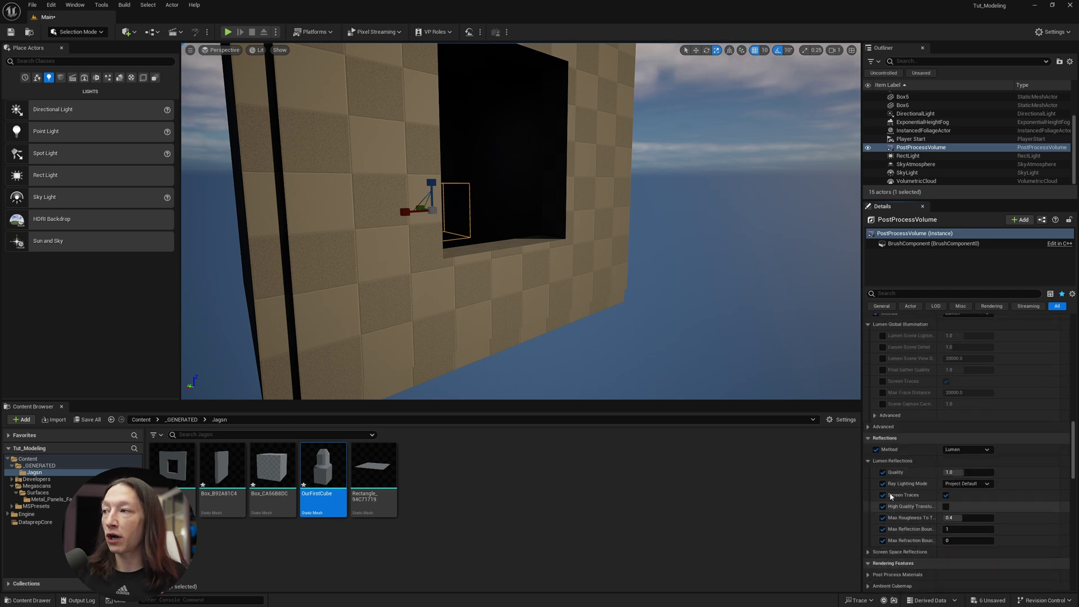
{"action": "scroll", "coordinate": [891, 496], "scroll_direction": "up", "scroll_amount": 2}
{"action": "left_click", "coordinate": [882, 376]}
{"action": "left_click", "coordinate": [882, 387]}
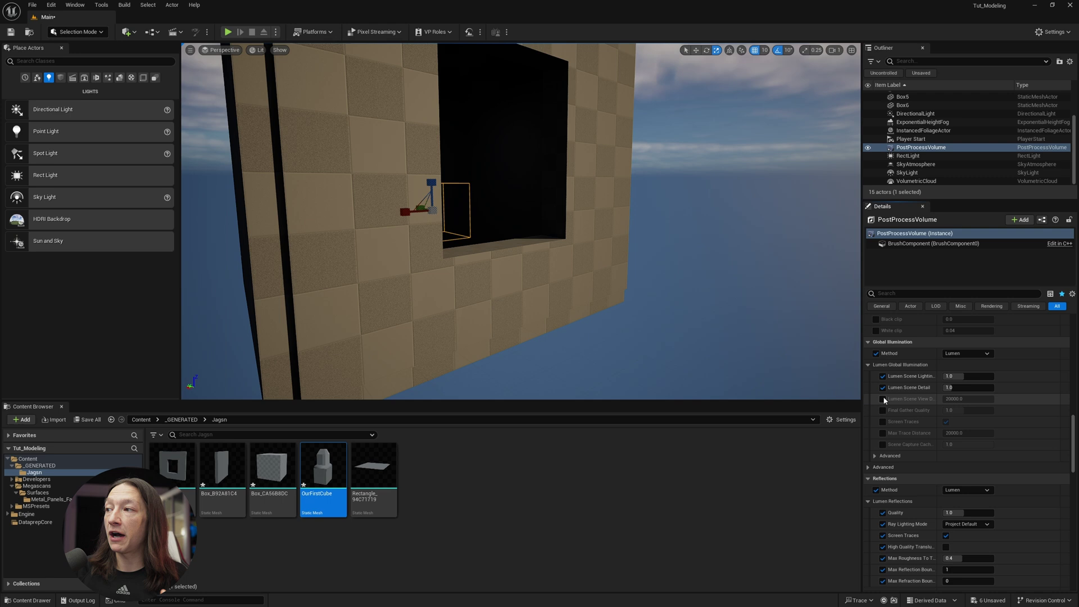
{"action": "left_click", "coordinate": [883, 399]}
{"action": "left_click", "coordinate": [882, 411]}
{"action": "left_click", "coordinate": [882, 422]}
{"action": "left_click", "coordinate": [883, 433]}
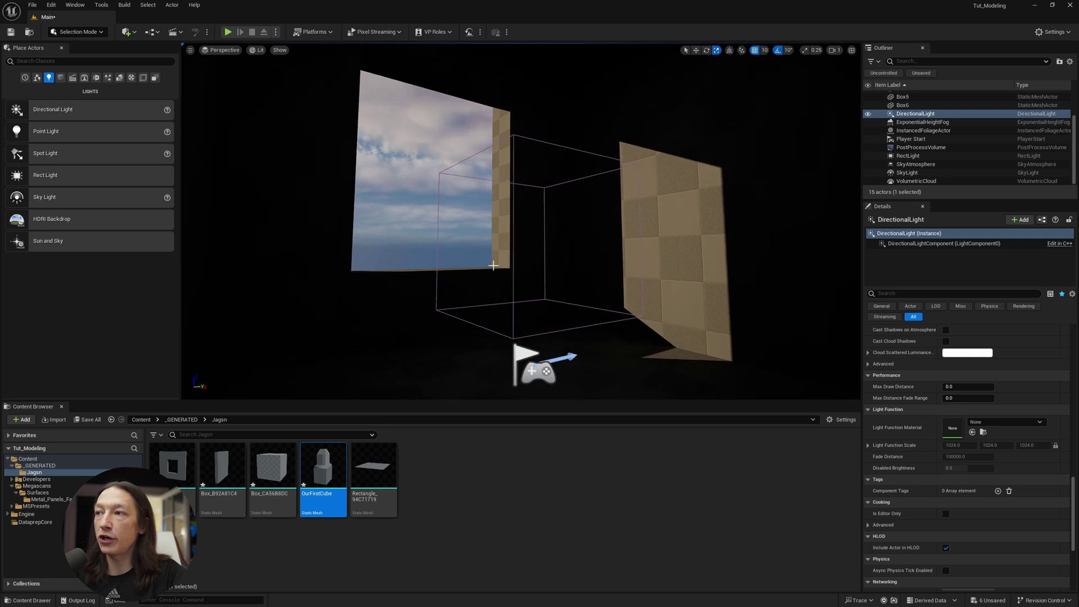
Swing the directional light with Ctrl+L so sunlight enters the window onto the floor and right wall.
{"action": "left_click", "coordinate": [493, 265]}
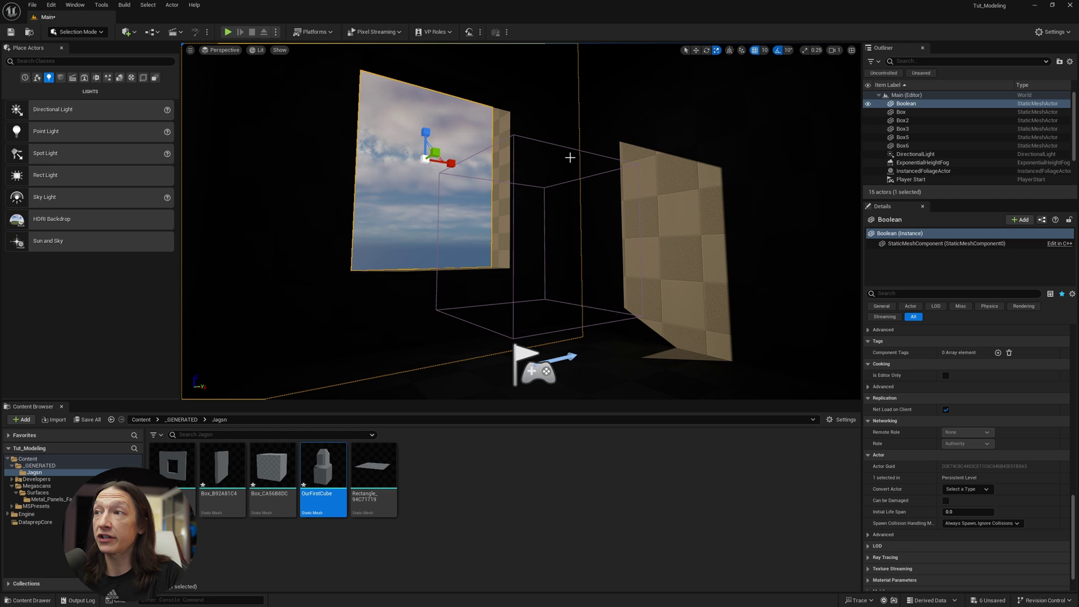
{"action": "key", "text": "ctrl+l"}
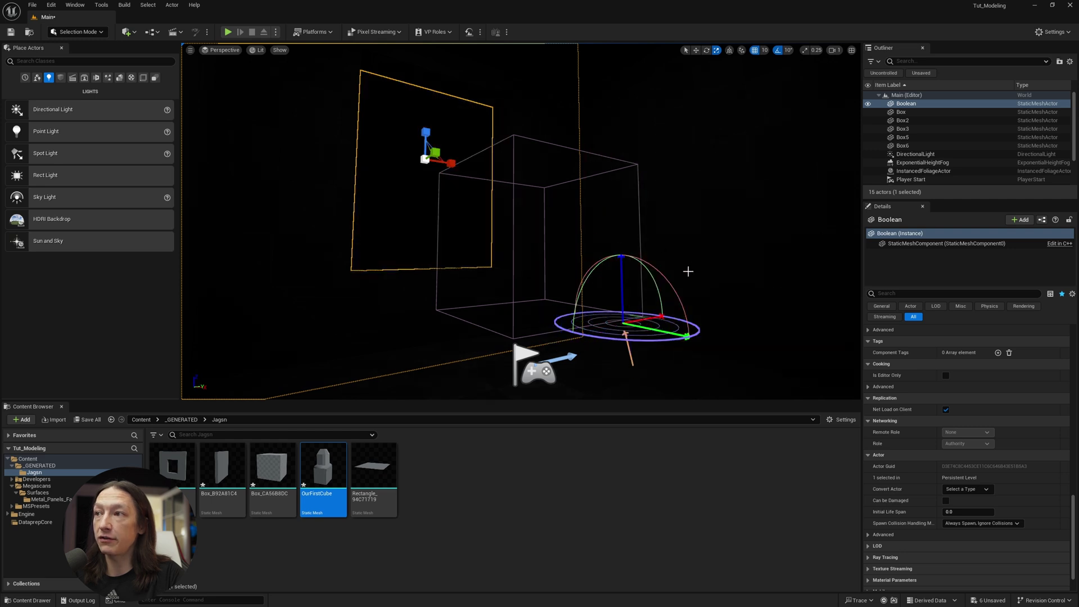
{"action": "key", "text": "ctrl+l"}
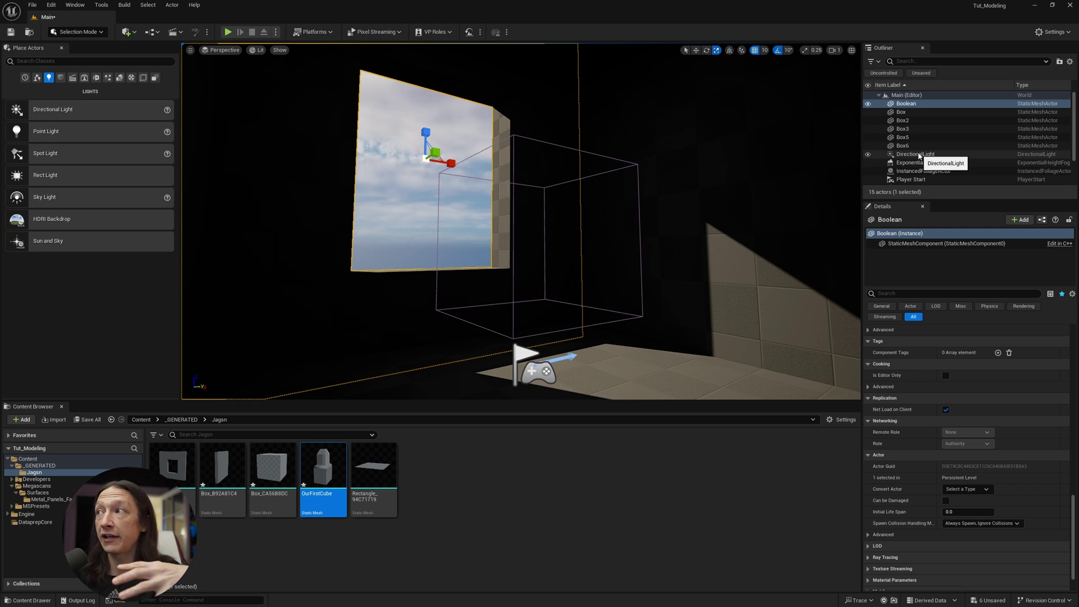
Raise the DirectionalLight's Indirect Lighting Intensity, first to 6.0 by scrubbing, then to 50.
{"action": "left_click", "coordinate": [916, 154]}
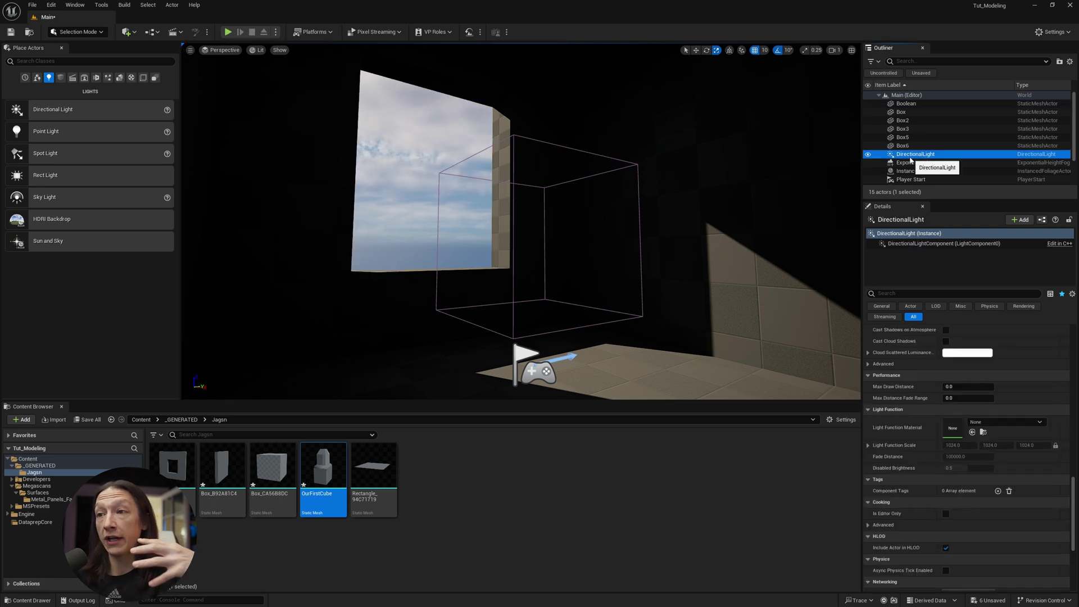
{"action": "scroll", "coordinate": [924, 387], "scroll_direction": "up", "scroll_amount": 10}
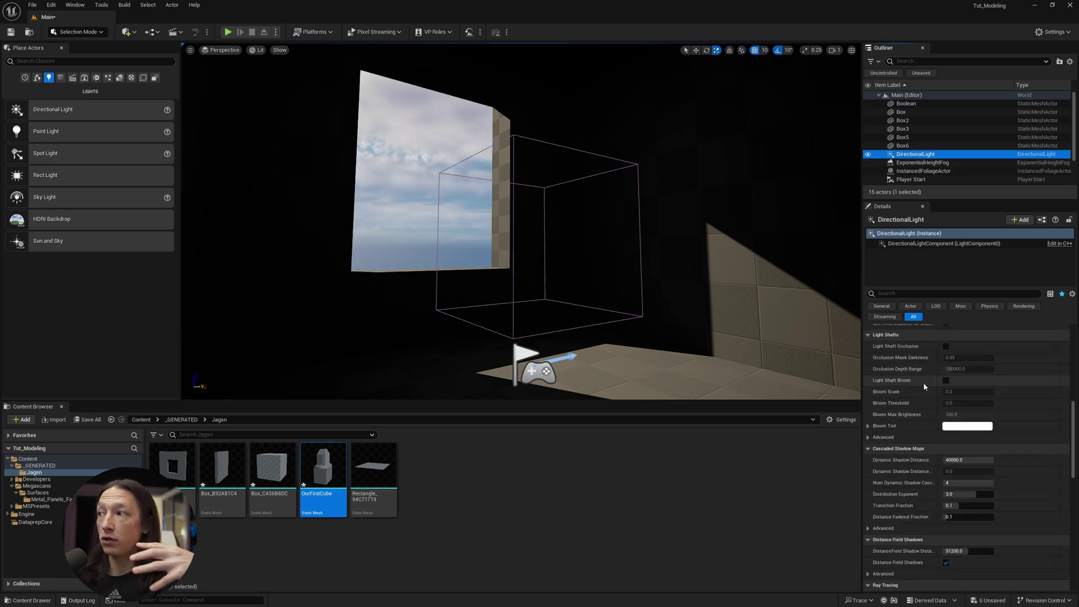
{"action": "scroll", "coordinate": [923, 383], "scroll_direction": "up", "scroll_amount": 10}
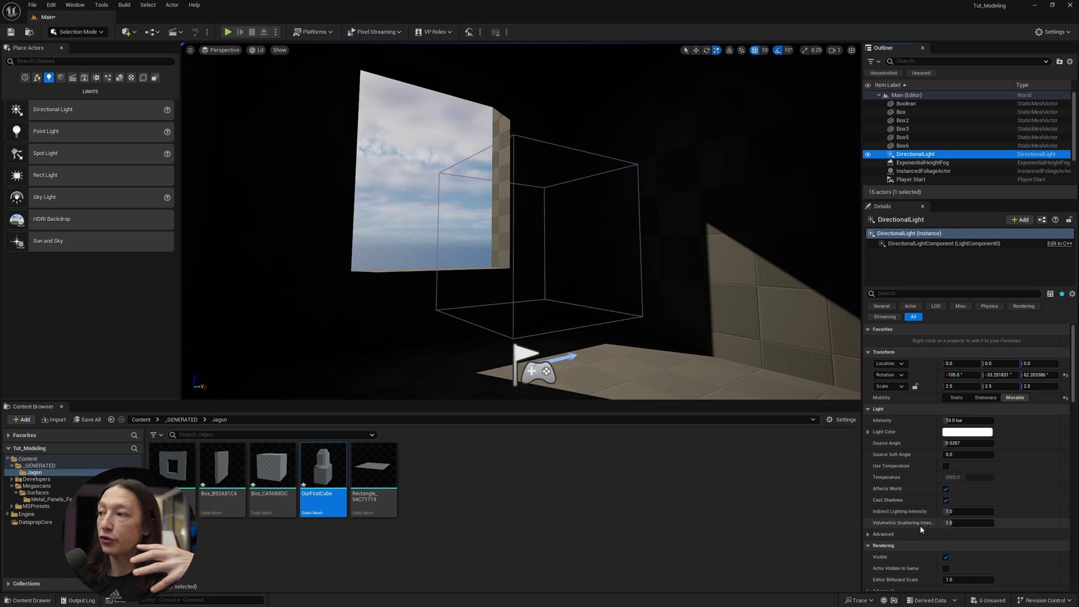
{"action": "left_click_drag", "start_coordinate": [948, 511], "coordinate": [964, 512]}
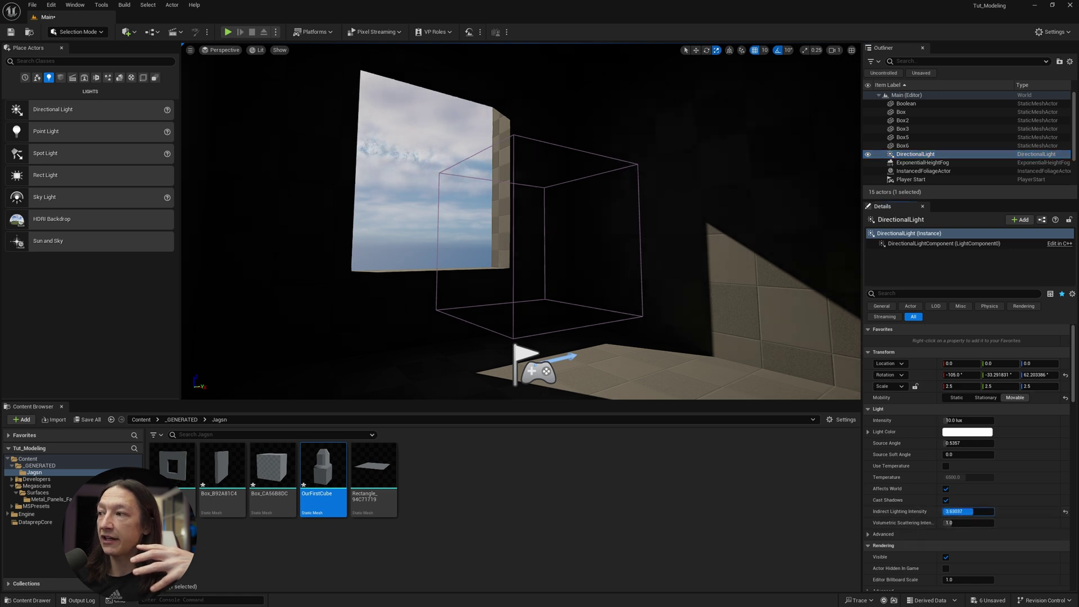
{"action": "key", "text": "Return"}
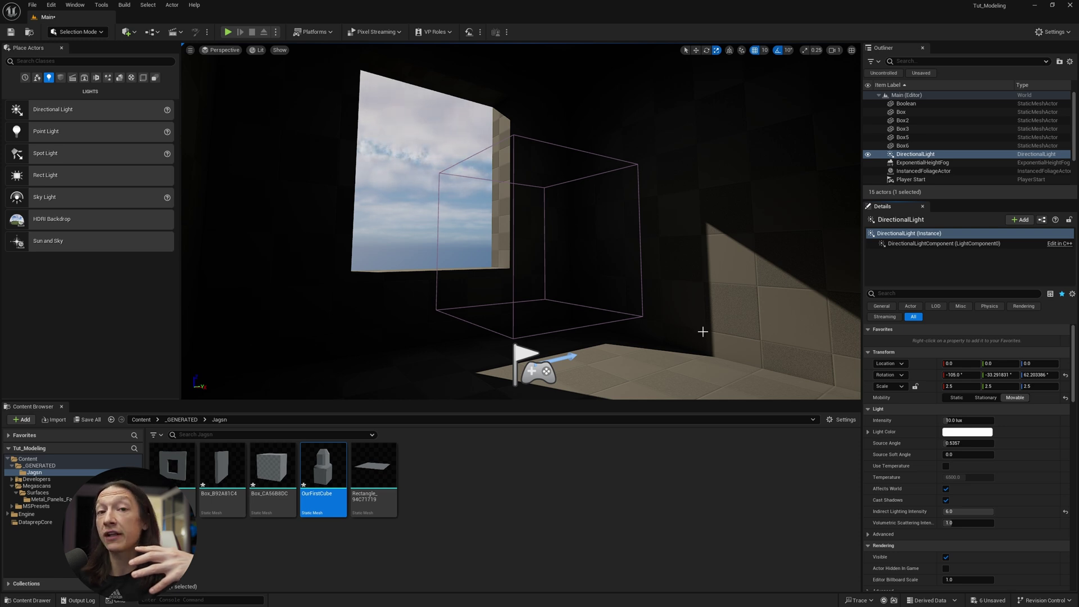
{"action": "left_click", "coordinate": [966, 510]}
{"action": "type", "text": "50"}
{"action": "key", "text": "Return"}
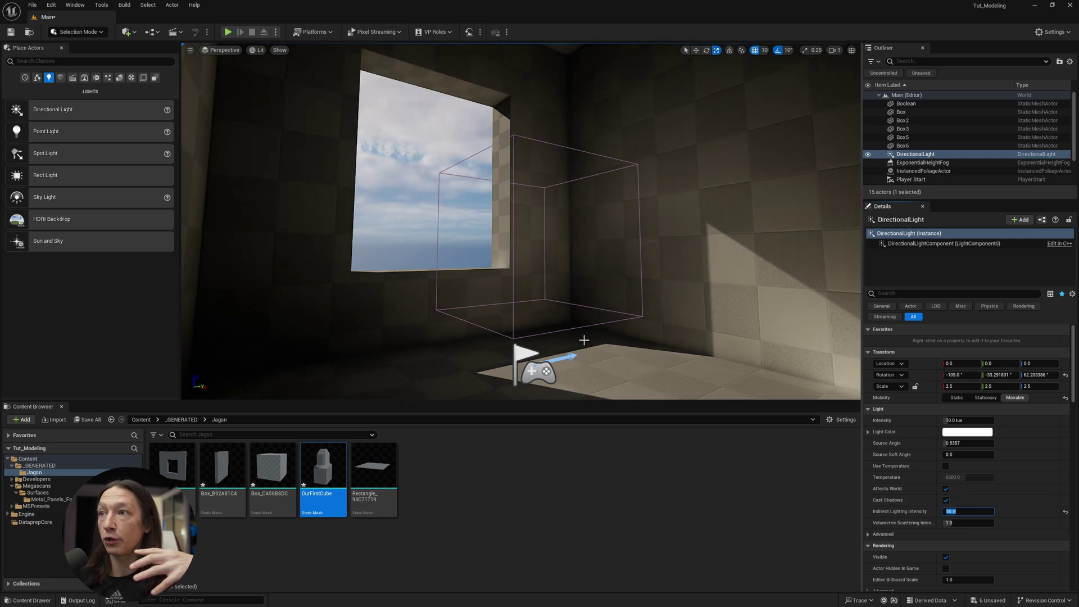
{"action": "scroll", "coordinate": [877, 154], "scroll_direction": "down", "scroll_amount": 3}
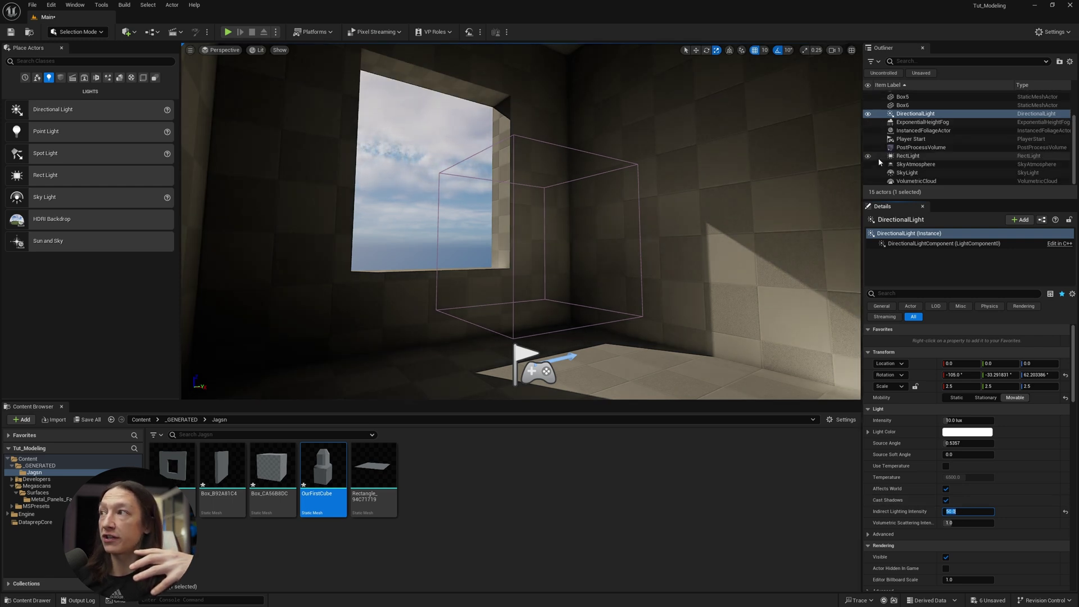
Hide and delete the RectLight from the level.
{"action": "left_click", "coordinate": [868, 156]}
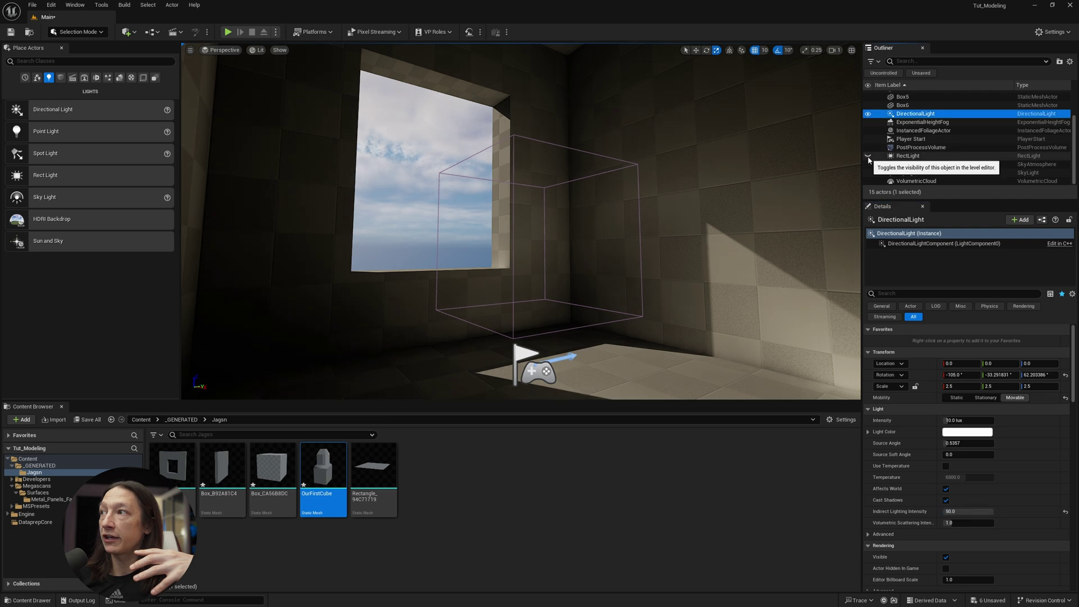
{"action": "left_click", "coordinate": [905, 156]}
{"action": "key", "text": "Delete"}
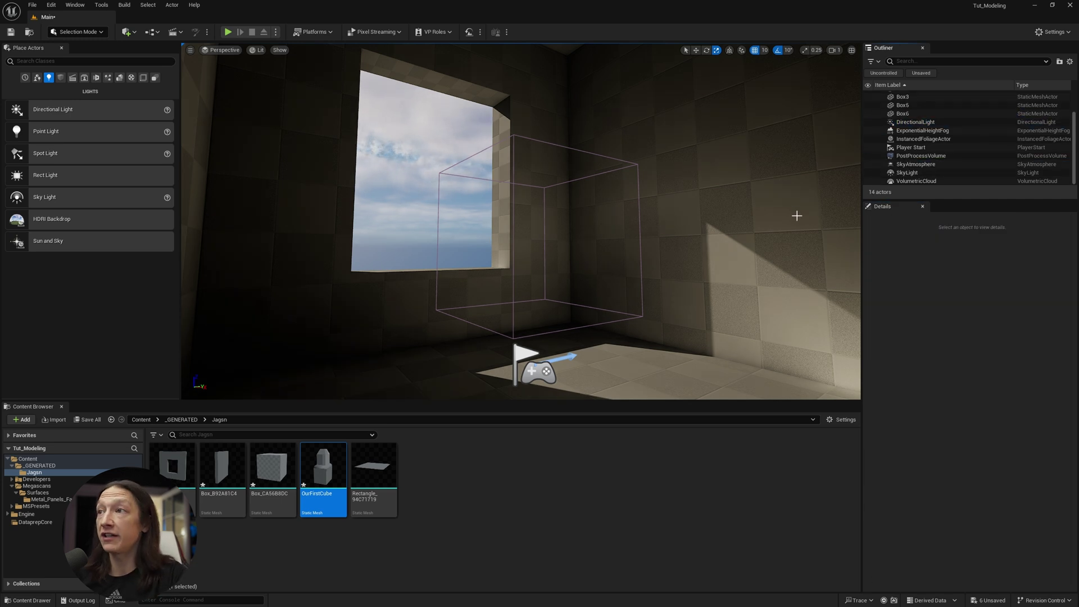
Re-aim the sun repeatedly with Ctrl+L until light splashes across the floor and right-hand wall.
{"action": "left_click", "coordinate": [916, 122]}
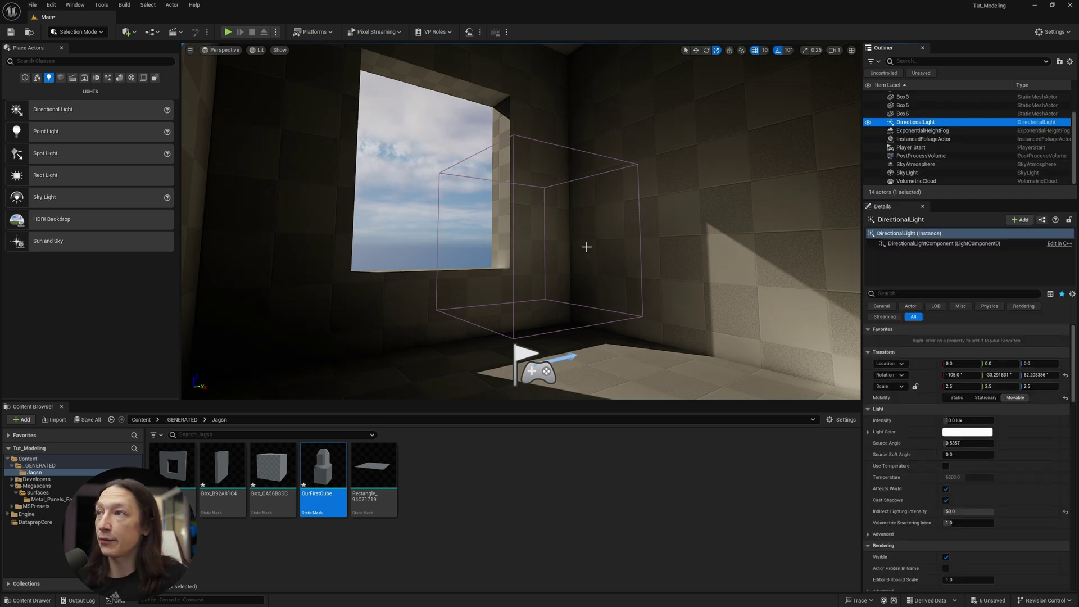
{"action": "left_click", "coordinate": [659, 280]}
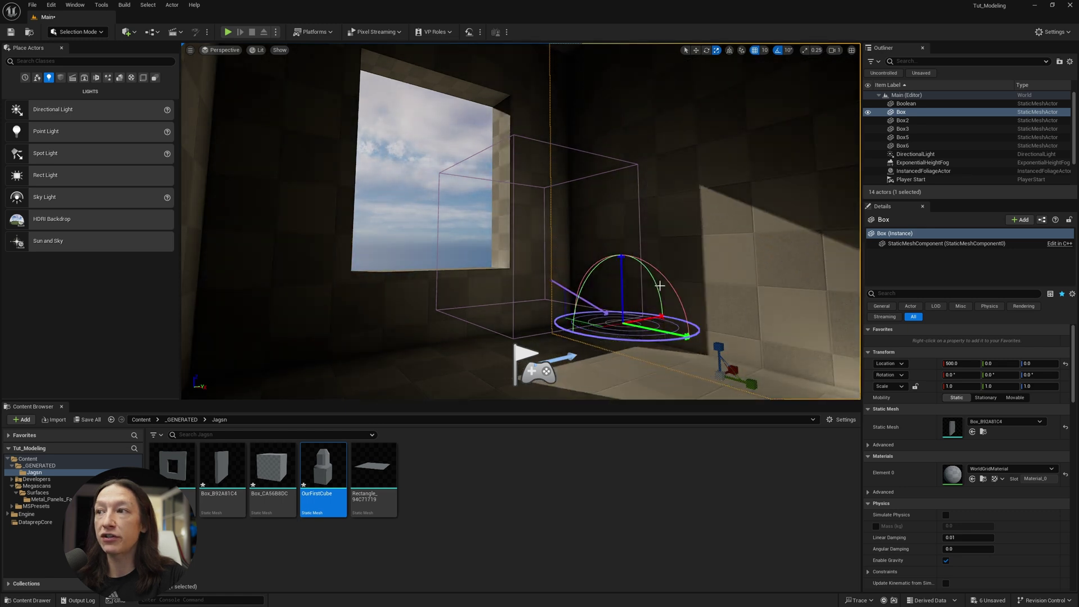
{"action": "key", "text": "ctrl+l"}
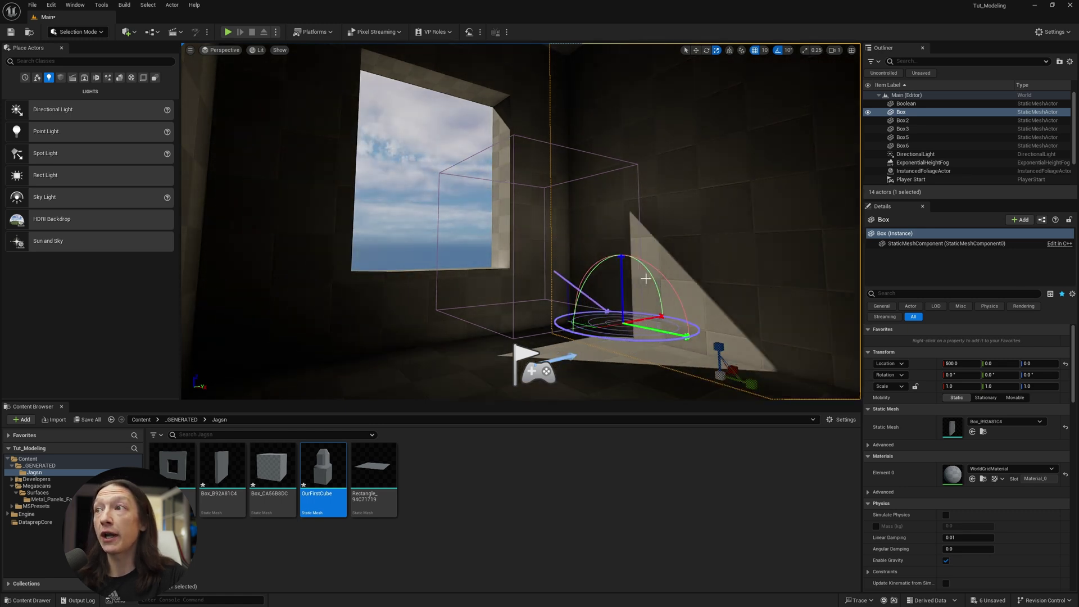
{"action": "key", "text": "ctrl+l"}
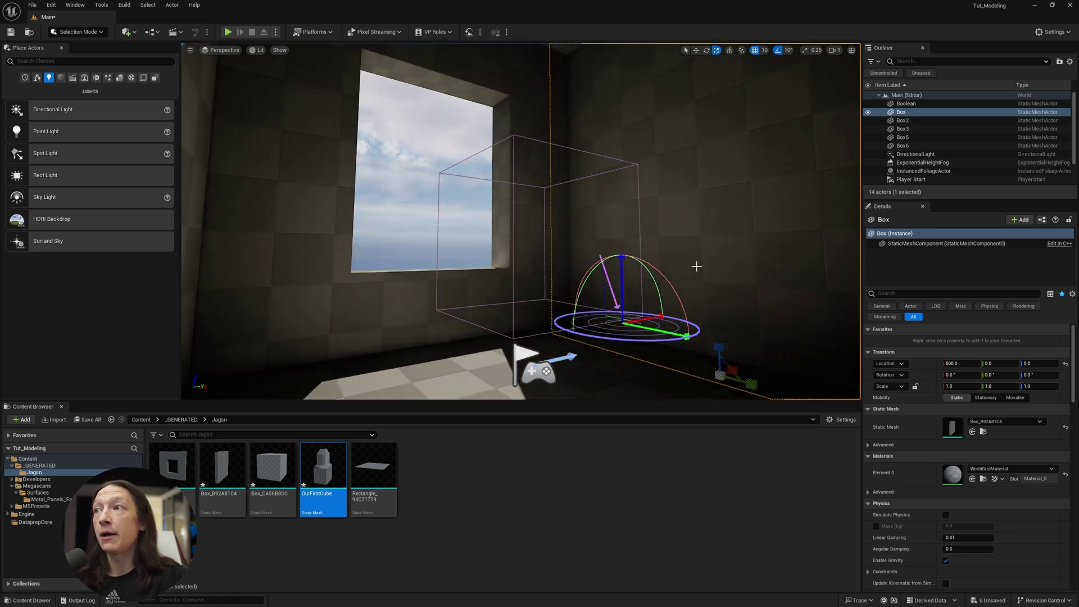
{"action": "key", "text": "ctrl+l"}
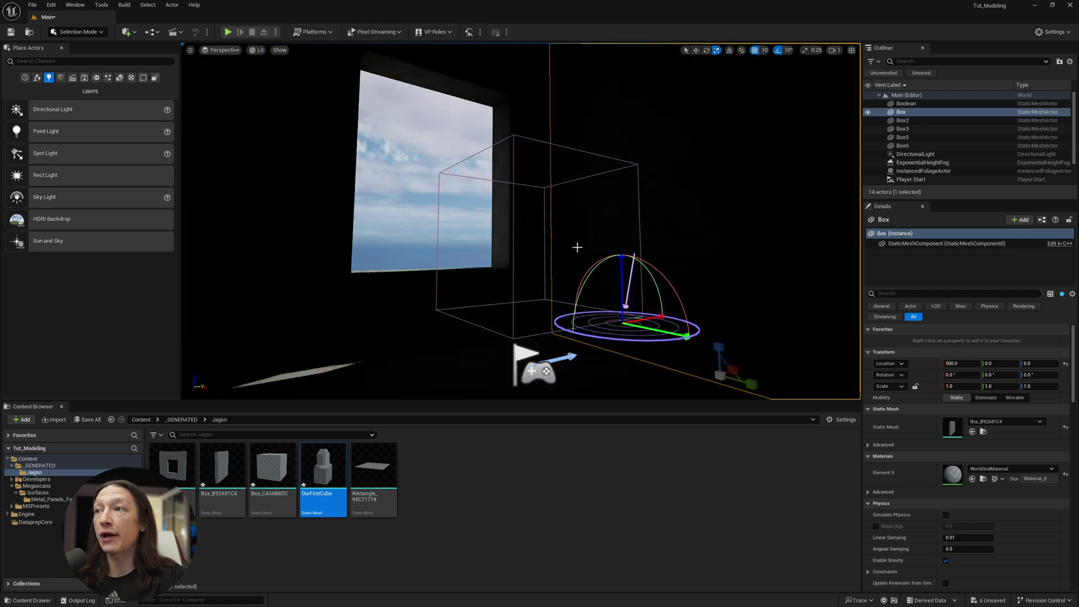
{"action": "key", "text": "ctrl+l"}
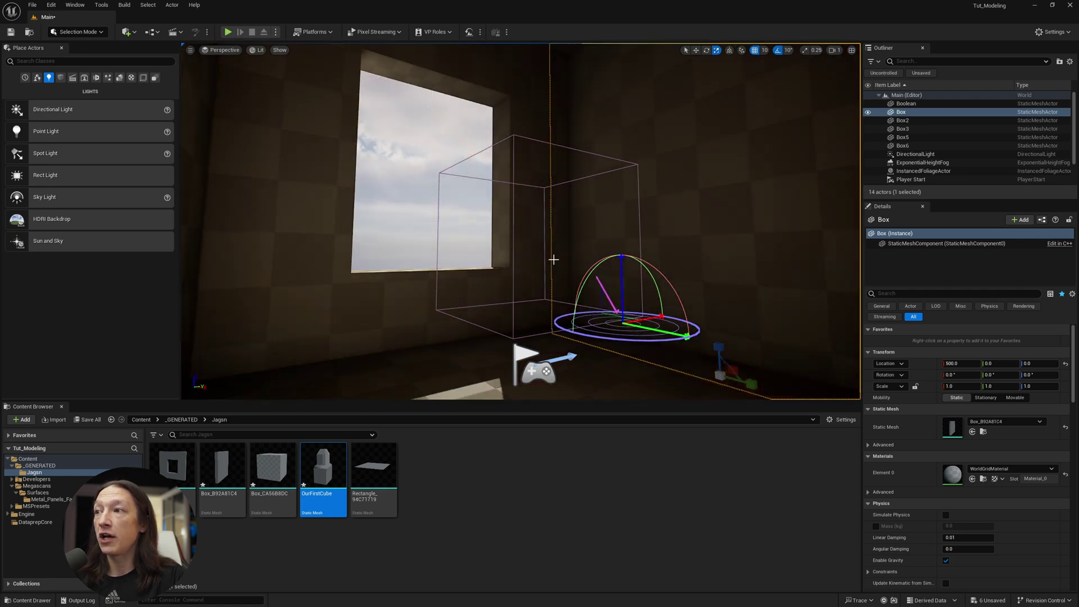
{"action": "key", "text": "ctrl+l"}
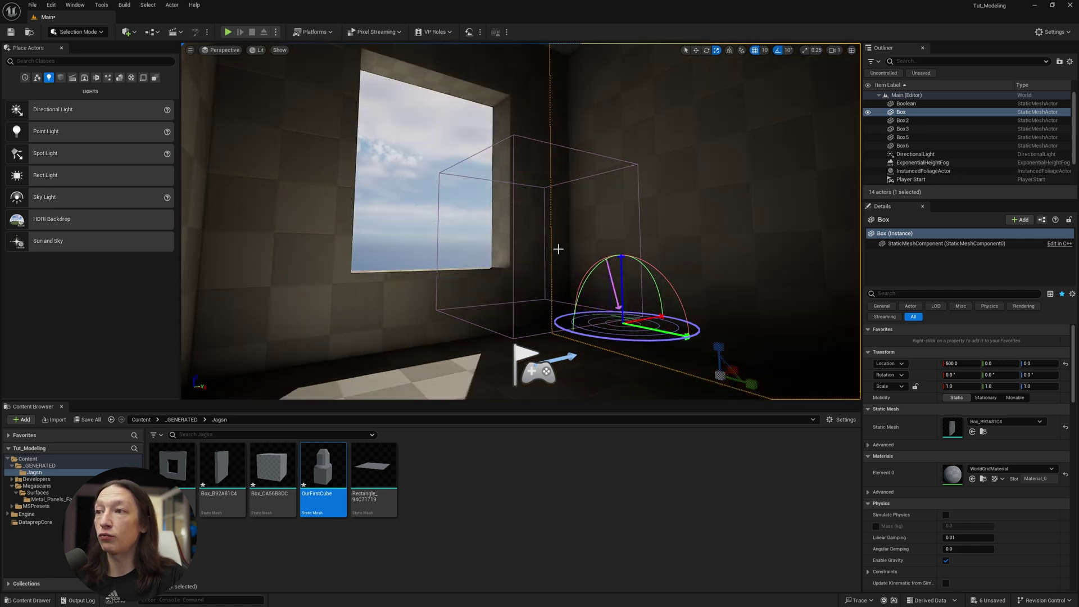
{"action": "key", "text": "ctrl+l"}
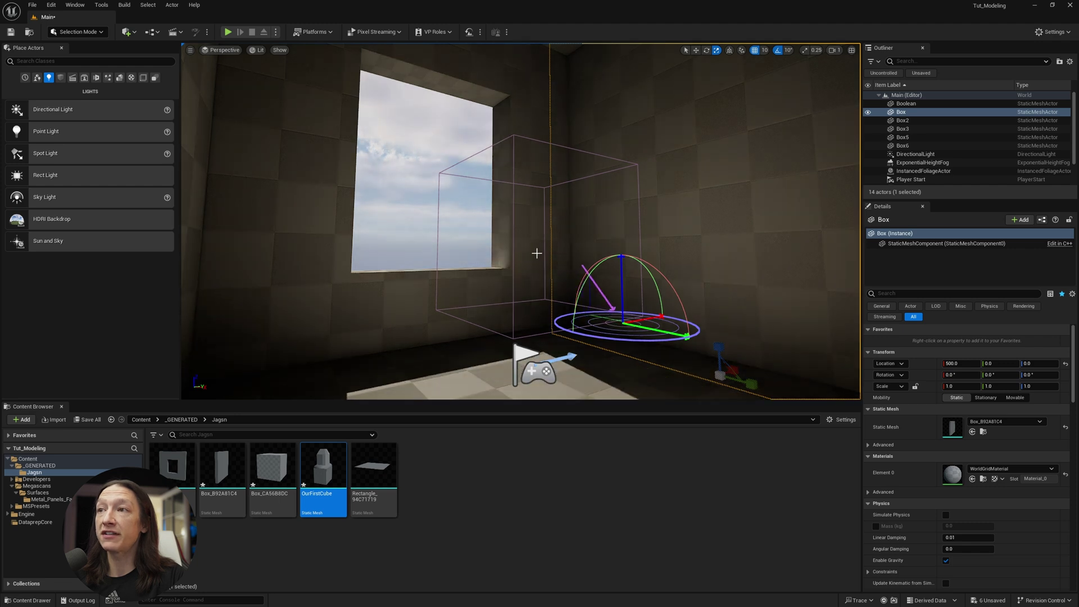
{"action": "key", "text": "ctrl+l"}
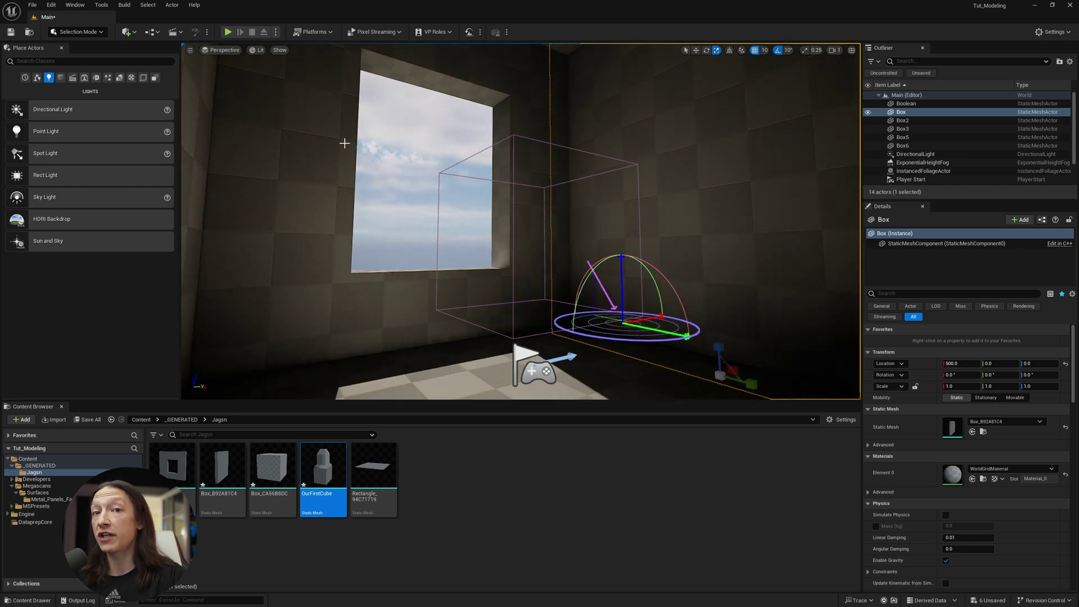
{"action": "left_click", "coordinate": [513, 295]}
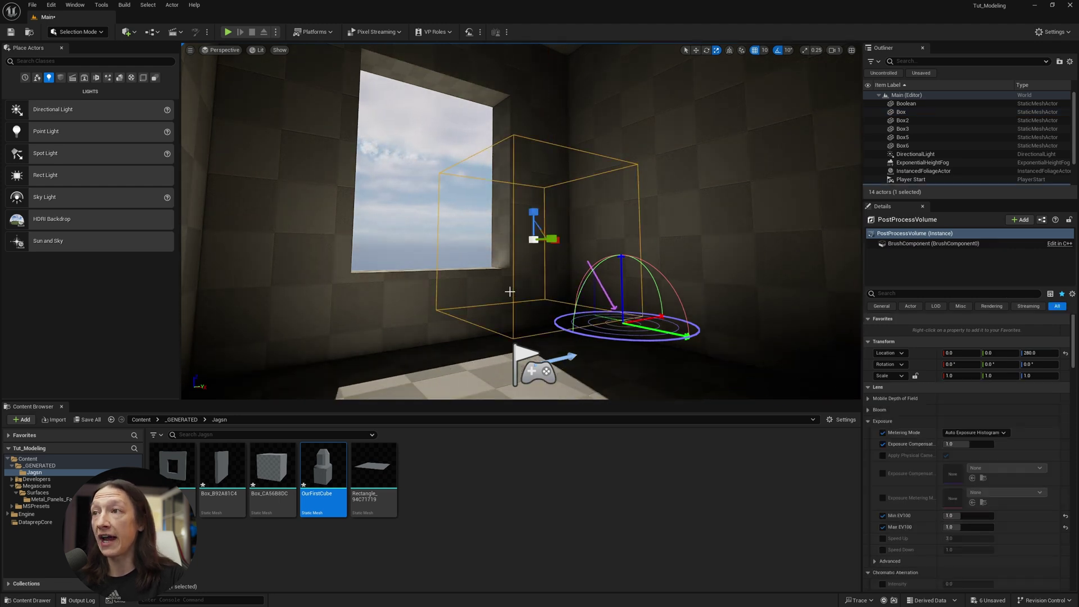
{"action": "key", "text": "ctrl+l"}
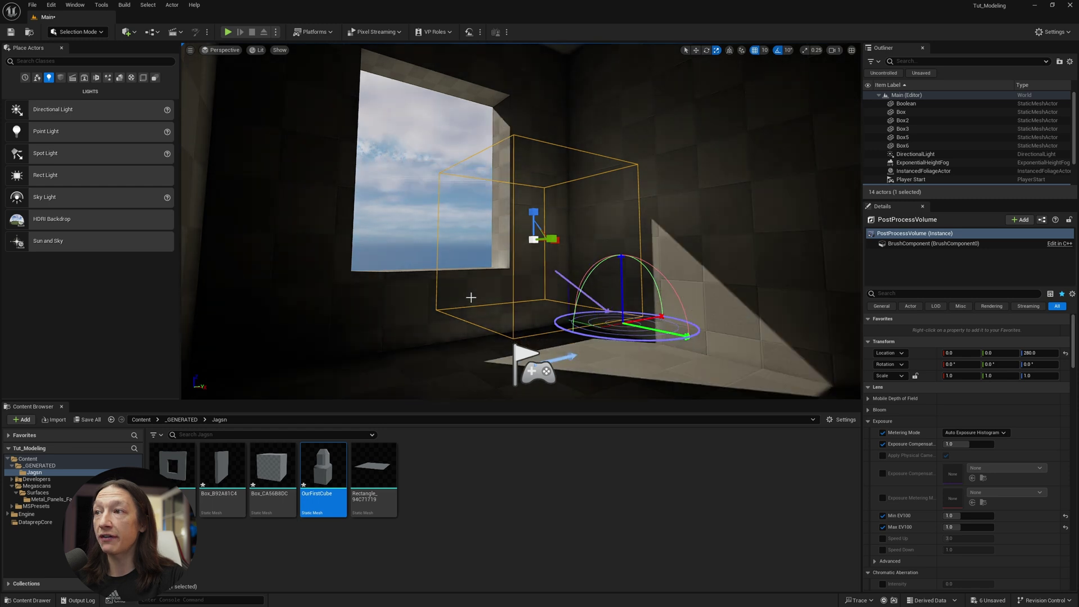
{"action": "key", "text": "ctrl+l"}
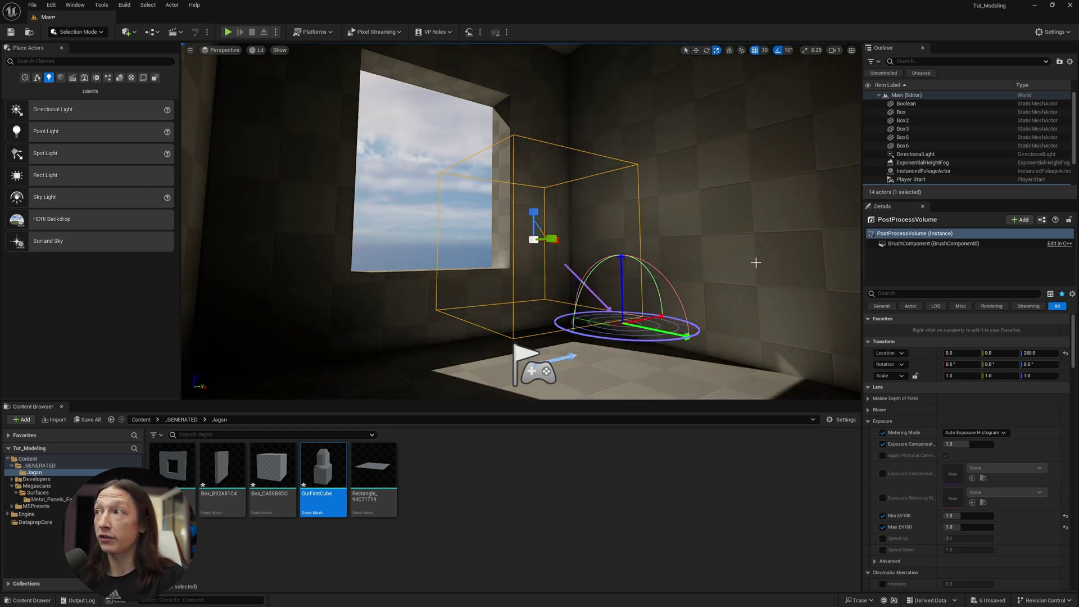
Reset the sun's indirect intensity to 1.0, then add a raised RectLight (about 46.4 cd, 16384 attenuation).
{"action": "left_click", "coordinate": [906, 157]}
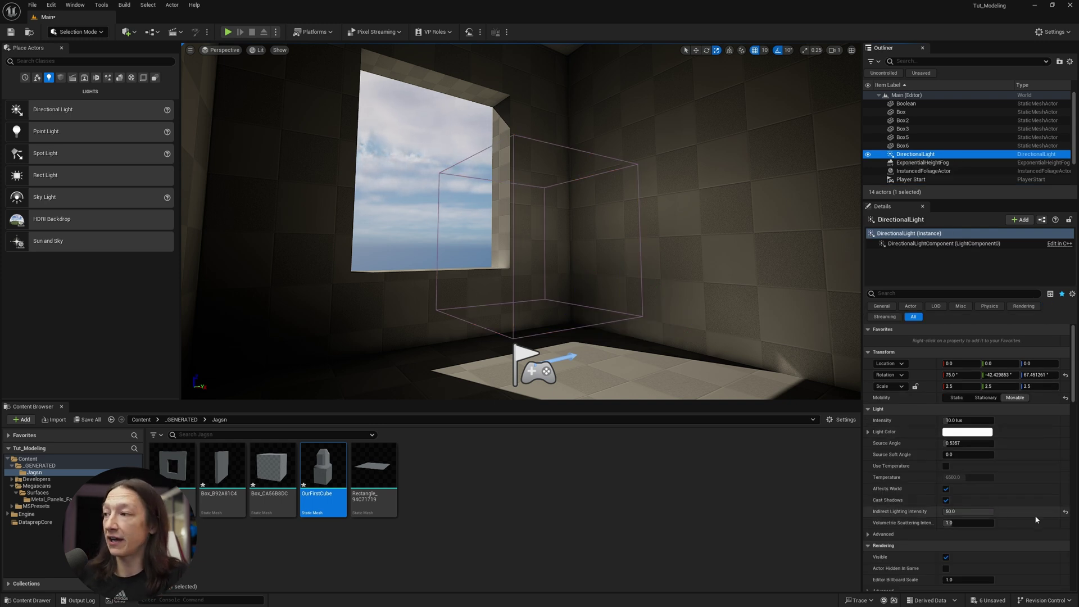
{"action": "left_click", "coordinate": [1066, 513]}
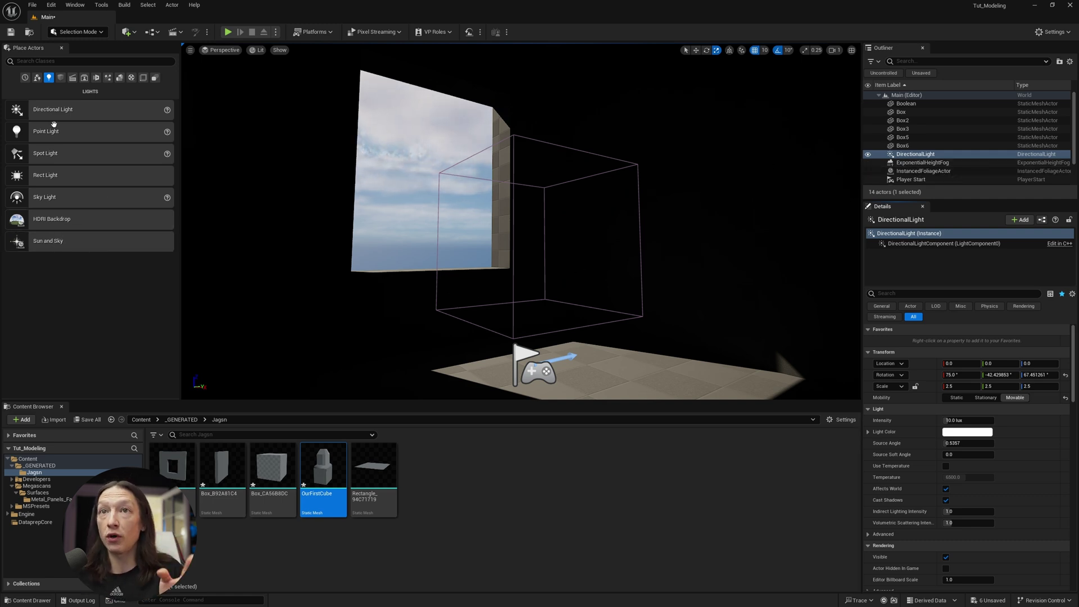
{"action": "left_click_drag", "start_coordinate": [52, 179], "coordinate": [513, 119]}
{"action": "key", "text": "e"}
{"action": "key", "text": "w"}
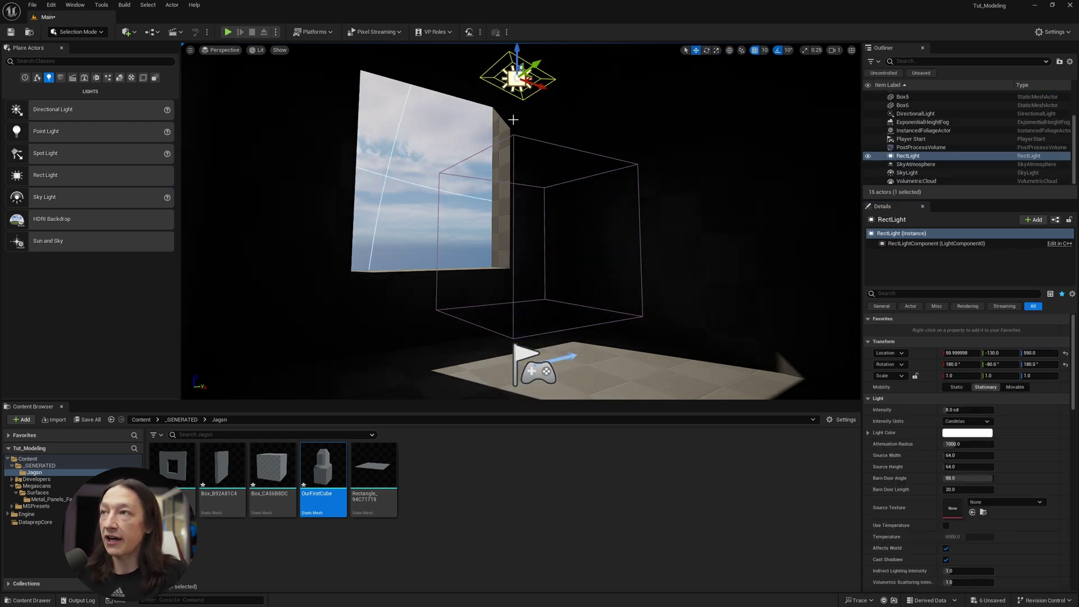
{"action": "left_click_drag", "start_coordinate": [956, 444], "coordinate": [991, 444]}
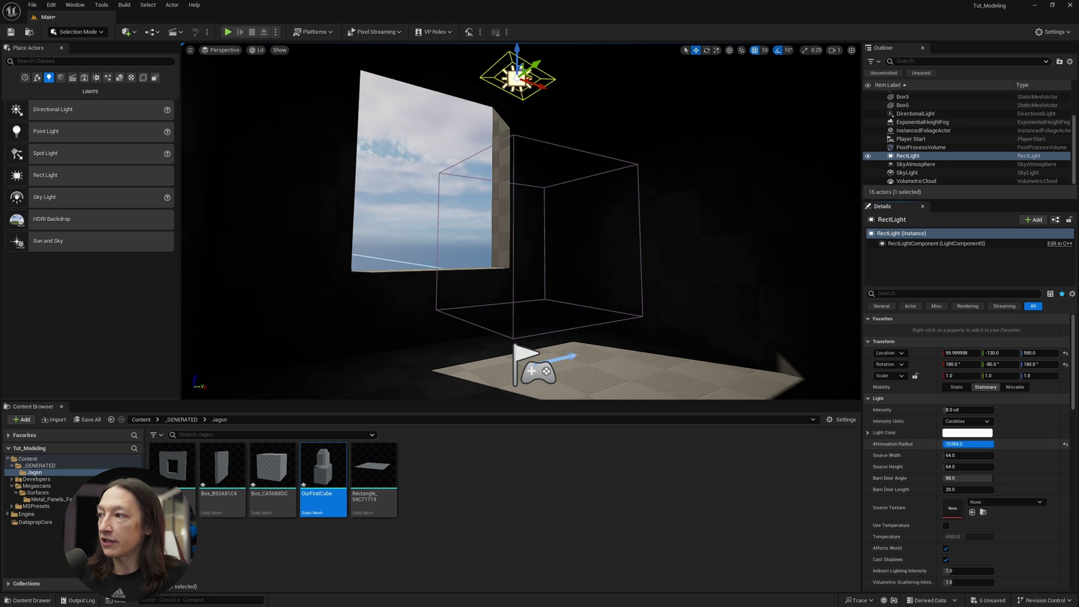
{"action": "mouse_move", "coordinate": [967, 409]}
{"action": "left_mouse_down"}
{"action": "mouse_move", "coordinate": [1018, 410]}
{"action": "mouse_move", "coordinate": [952, 409]}
{"action": "mouse_move", "coordinate": [971, 410]}
{"action": "left_mouse_up"}
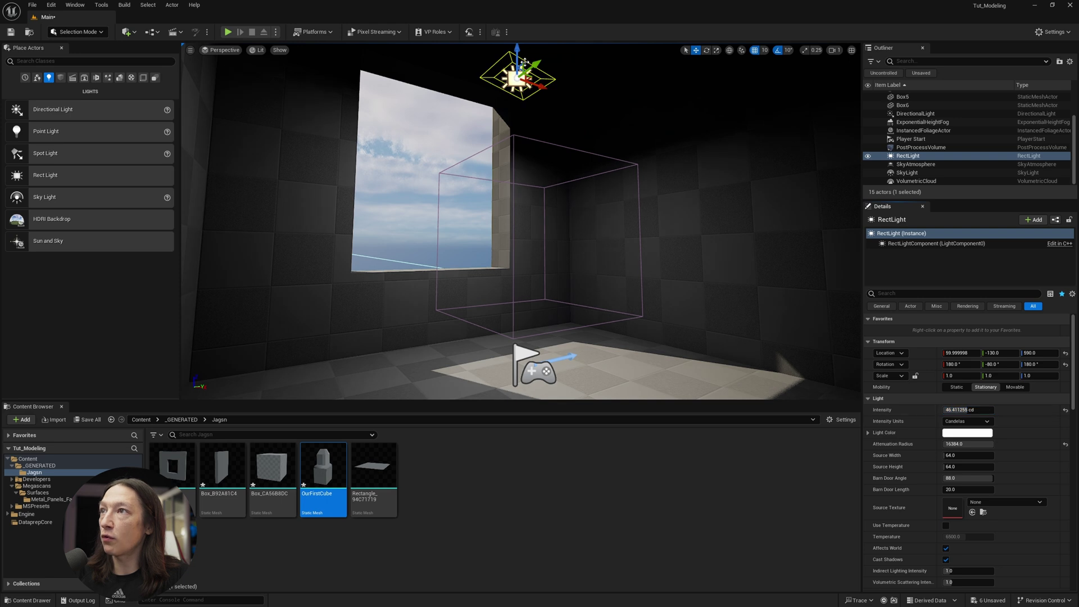
{"action": "left_click_drag", "start_coordinate": [518, 56], "coordinate": [517, 35]}
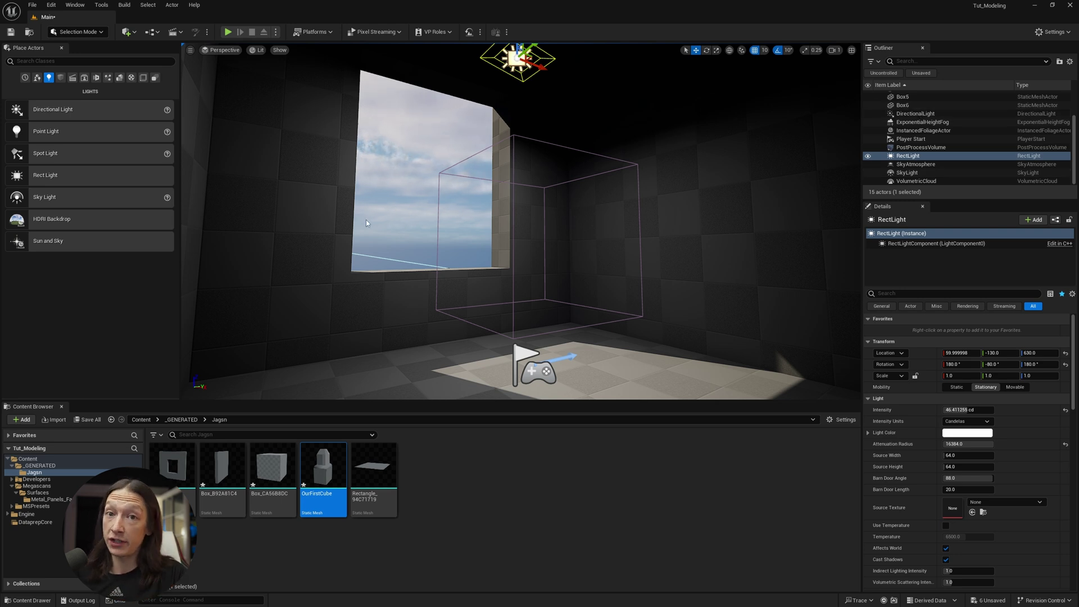
Delete the RectLight and raise the PostProcessVolume's Exposure Compensation to about 5.56.
{"action": "left_click", "coordinate": [517, 62]}
{"action": "key", "text": "Delete"}
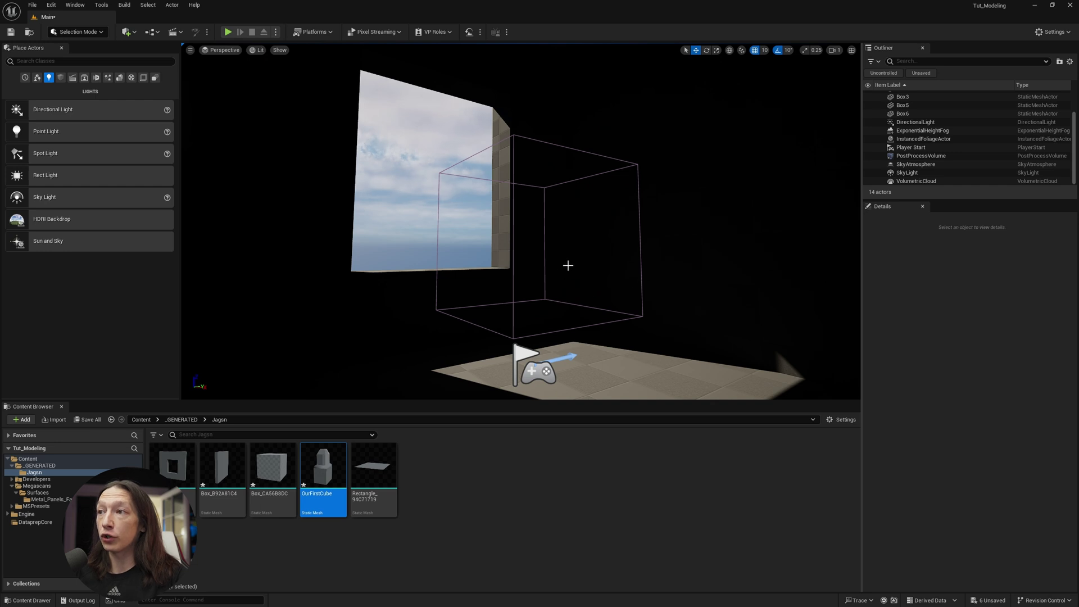
{"action": "left_click", "coordinate": [428, 168]}
{"action": "scroll", "coordinate": [921, 160], "scroll_direction": "down", "scroll_amount": 2}
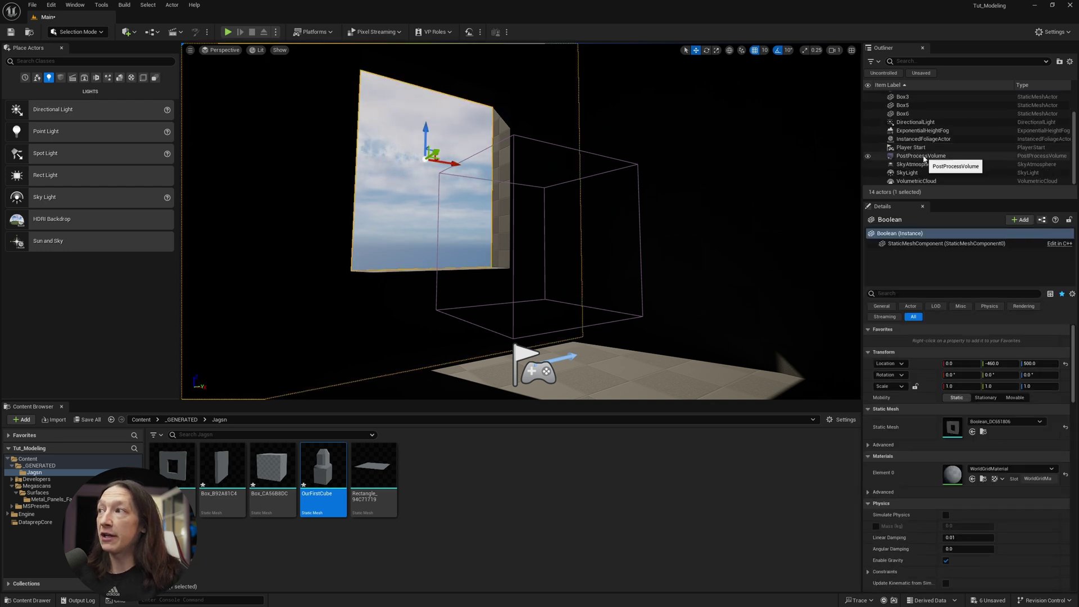
{"action": "left_click", "coordinate": [909, 157]}
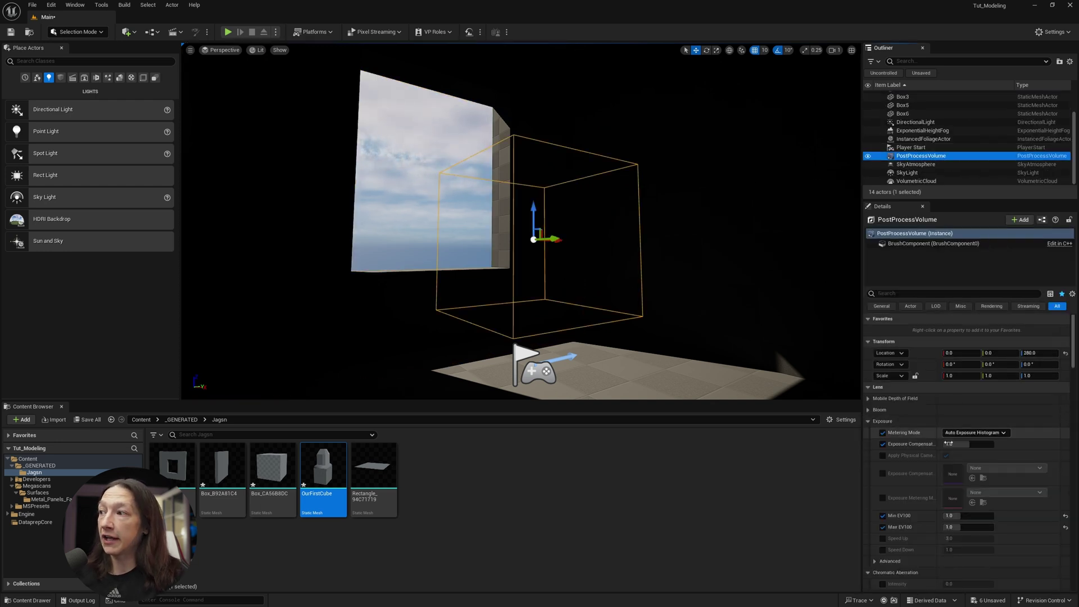
{"action": "left_click_drag", "start_coordinate": [968, 444], "coordinate": [992, 444]}
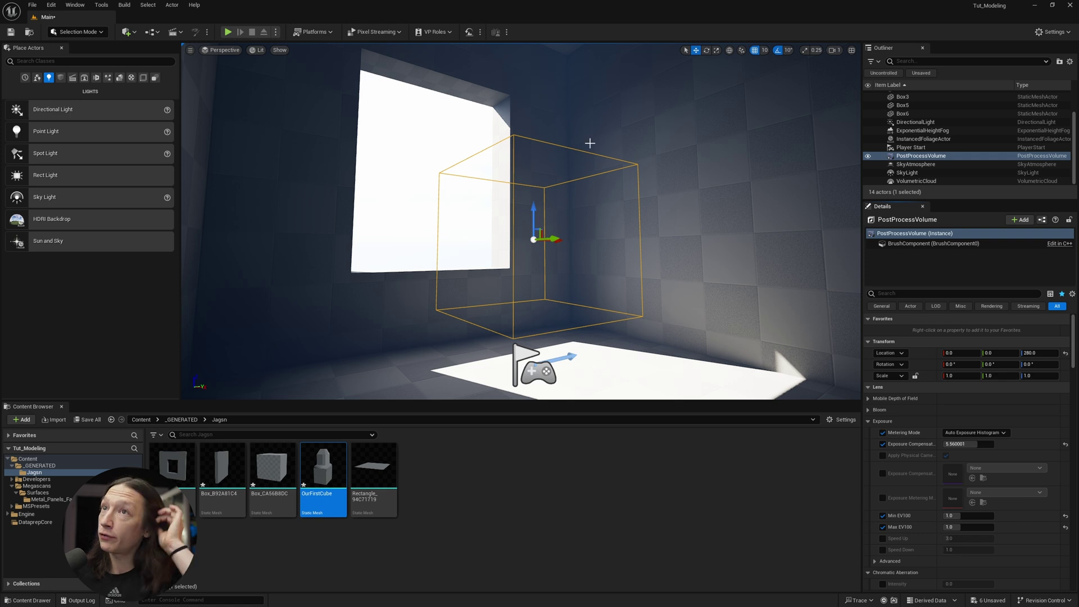
Spawn CineCameraActor0 at the current view and pilot the viewport through it.
{"action": "left_click", "coordinate": [190, 50]}
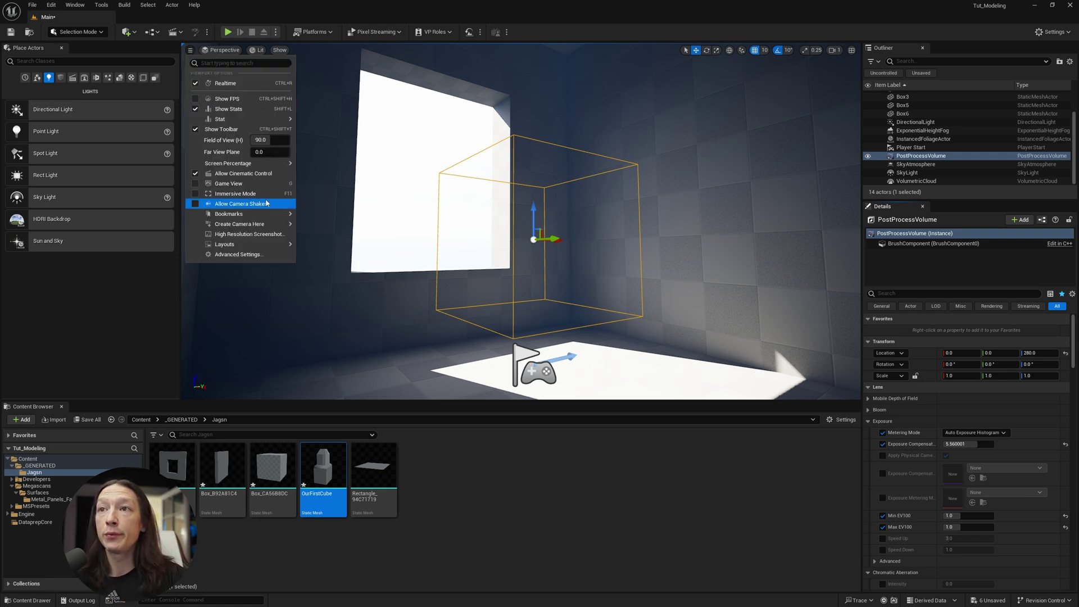
{"action": "mouse_move", "coordinate": [242, 224]}
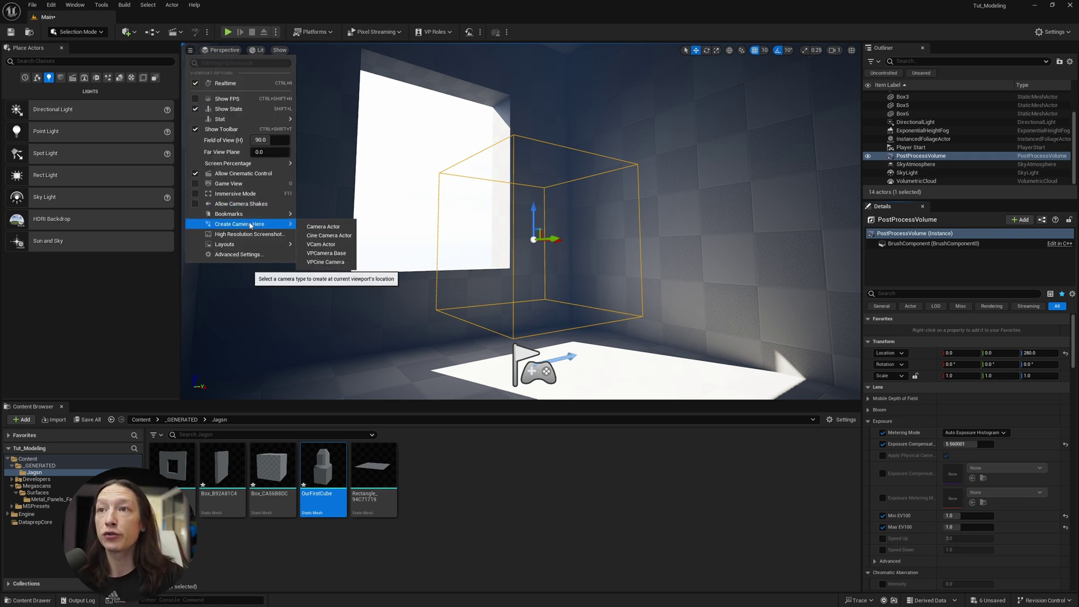
{"action": "left_click", "coordinate": [330, 235]}
{"action": "left_click", "coordinate": [220, 51]}
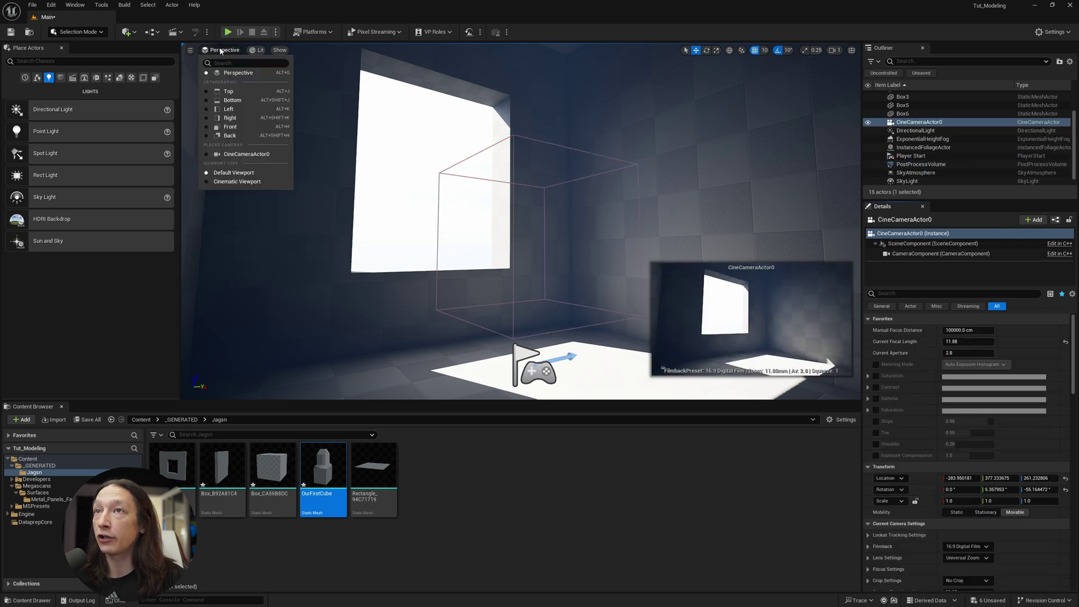
{"action": "left_click", "coordinate": [247, 154]}
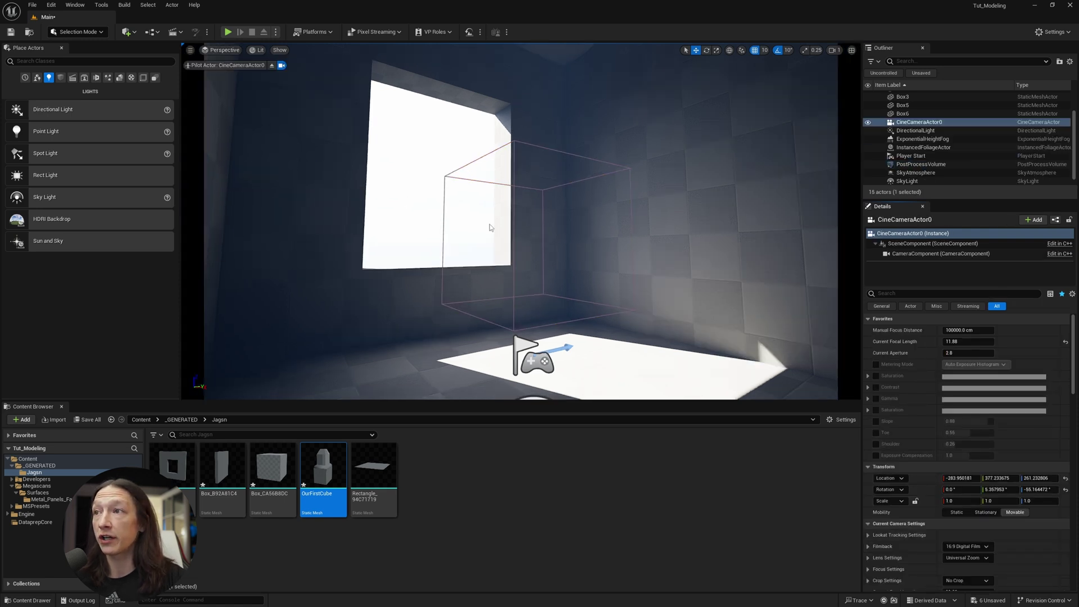
Set CineCameraActor0's Current Focal Length to 24, then 16, turning the camera to frame the window.
{"action": "left_click", "coordinate": [955, 341]}
{"action": "type", "text": "24"}
{"action": "key", "text": "Return"}
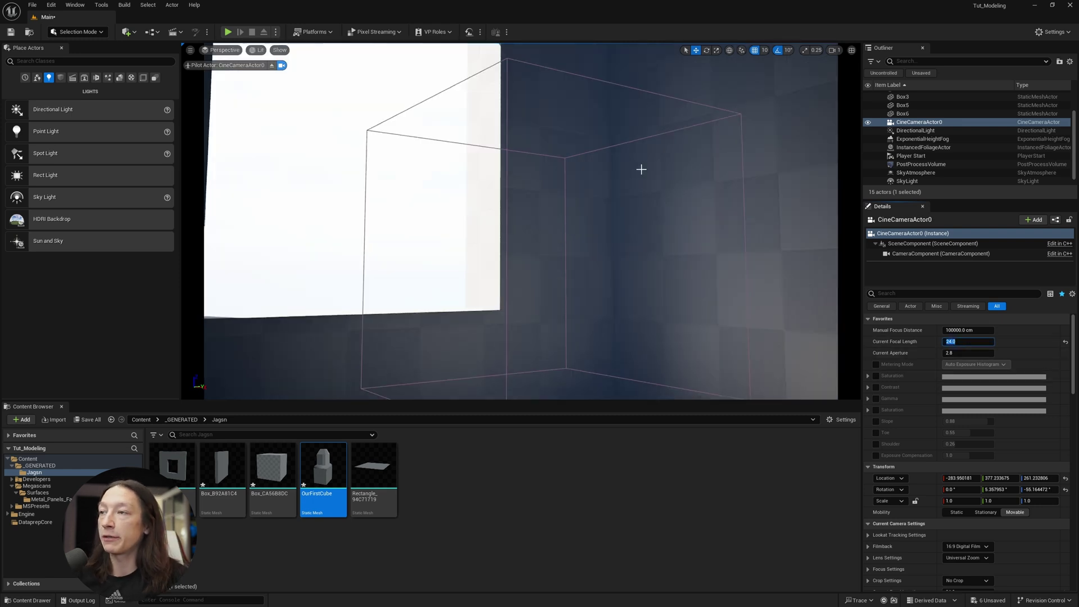
{"action": "right_click_drag", "start_coordinate": [641, 169], "coordinate": [464, 147]}
{"action": "left_click", "coordinate": [965, 341]}
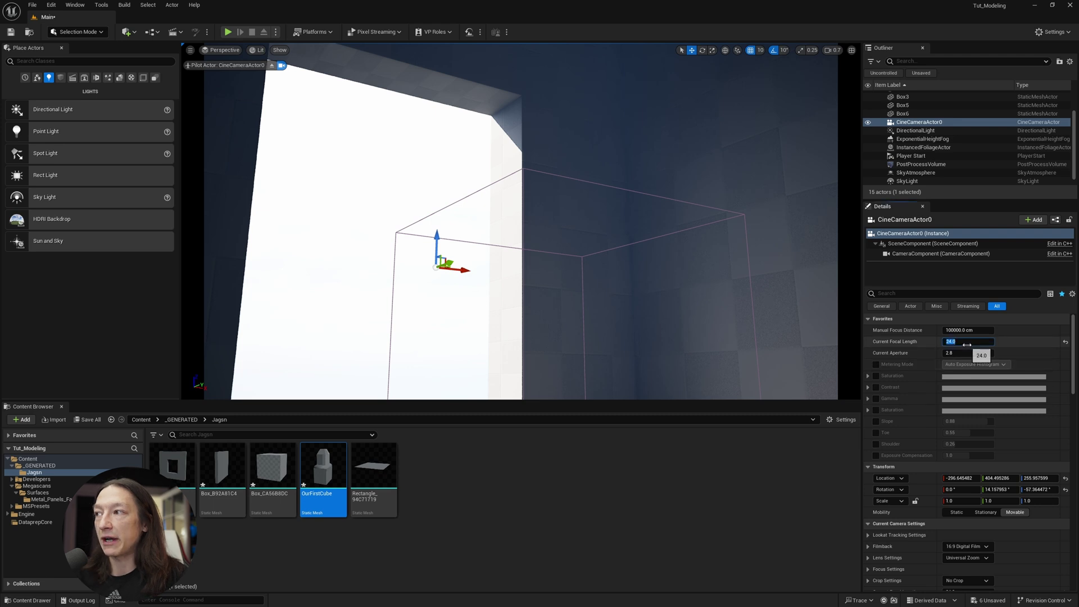
{"action": "type", "text": "16"}
{"action": "key", "text": "Return"}
{"action": "right_click_drag", "start_coordinate": [562, 225], "coordinate": [596, 222]}
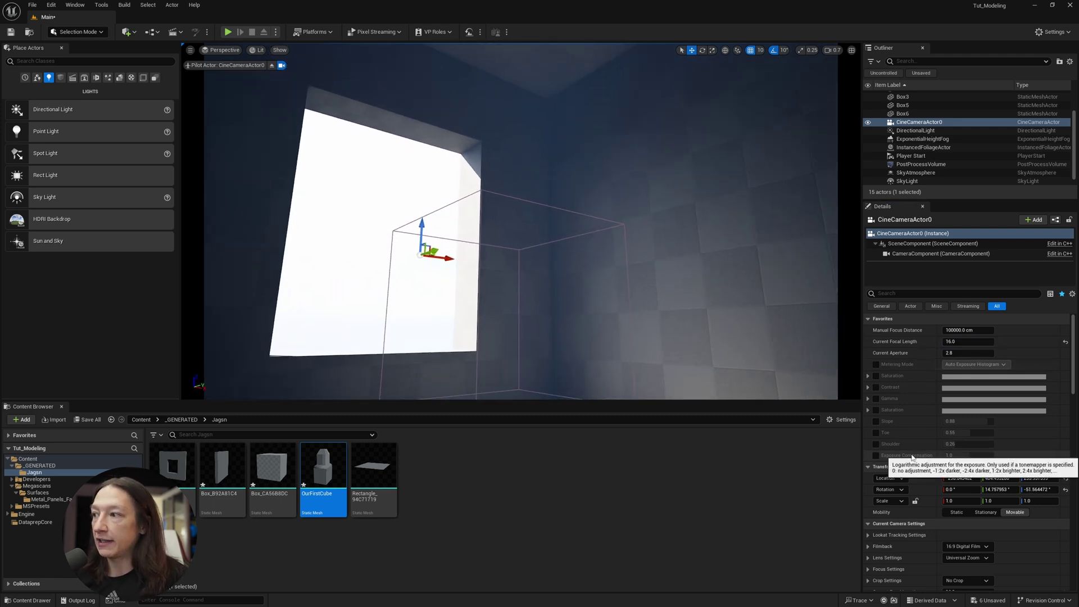
{"action": "scroll", "coordinate": [1001, 455], "scroll_direction": "down", "scroll_amount": 1}
{"action": "scroll", "coordinate": [906, 404], "scroll_direction": "down", "scroll_amount": 10}
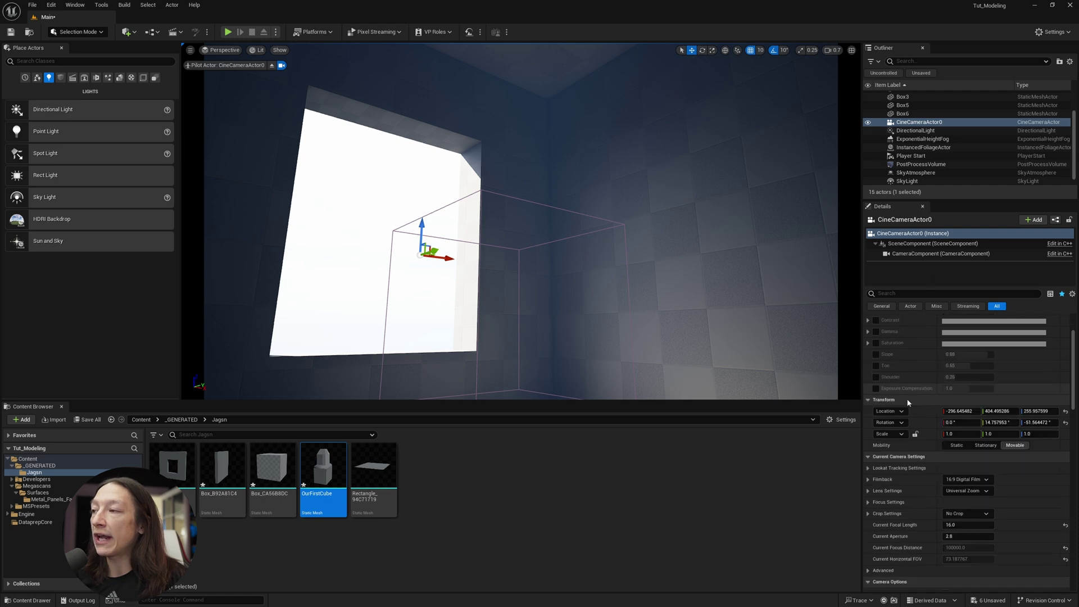
{"action": "scroll", "coordinate": [906, 406], "scroll_direction": "down", "scroll_amount": 2}
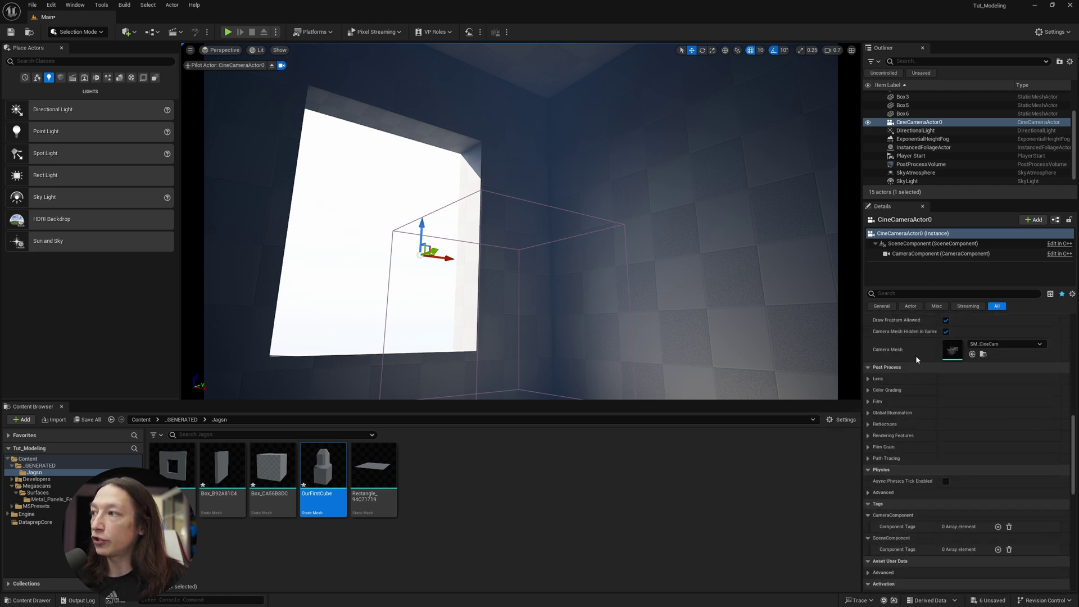
In the camera's Lens > Exposure, enable Metering Mode, Exposure Compensation, Min EV100 and Max EV100 overrides.
{"action": "left_click", "coordinate": [869, 380]}
{"action": "left_click", "coordinate": [869, 379]}
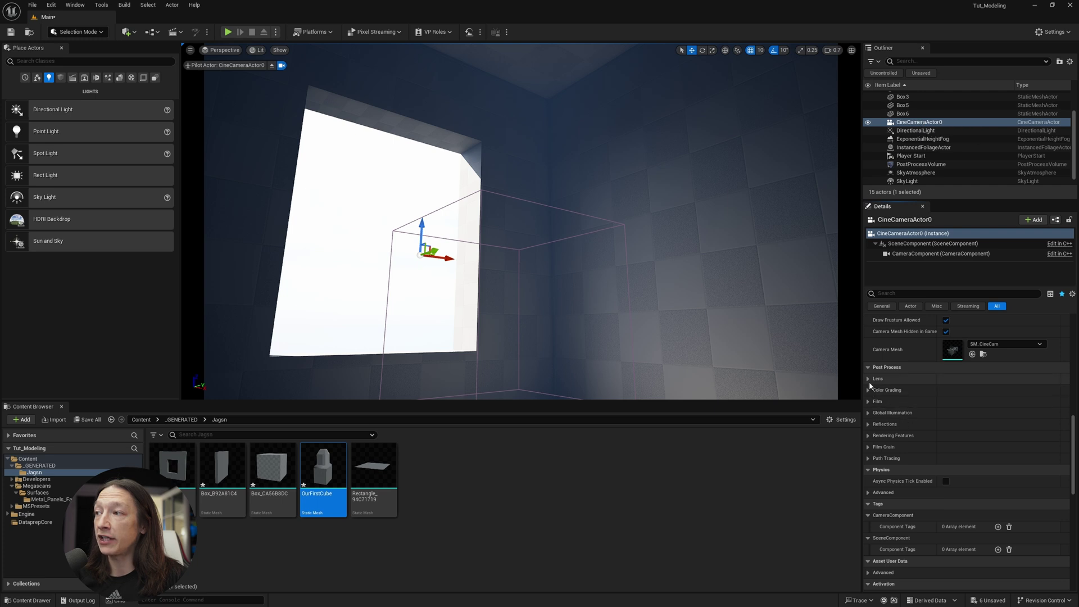
{"action": "left_click", "coordinate": [868, 379]}
{"action": "left_click", "coordinate": [875, 412]}
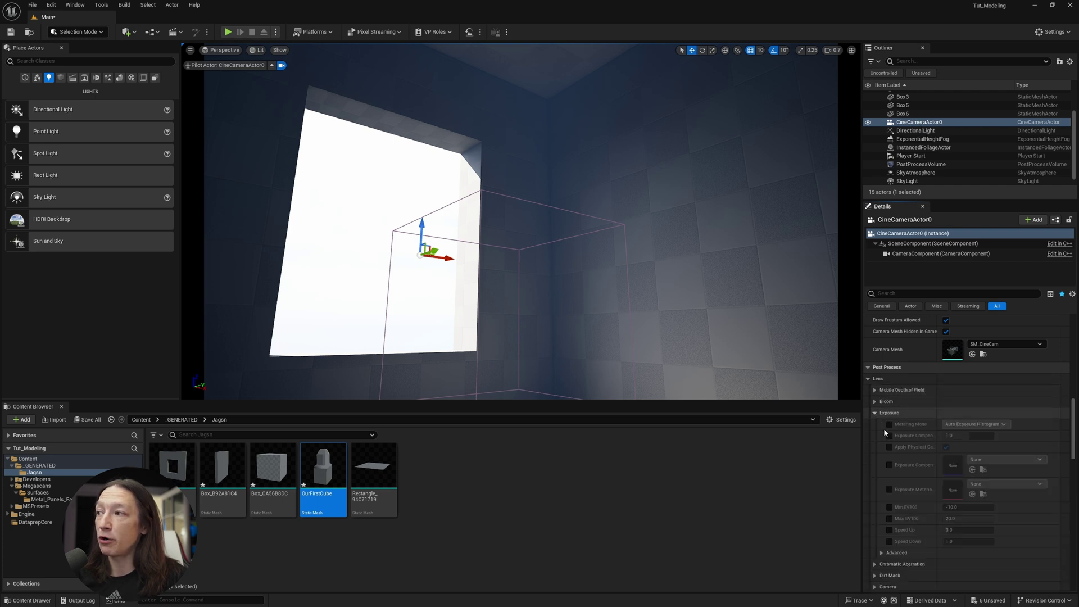
{"action": "left_click", "coordinate": [890, 435]}
{"action": "left_click", "coordinate": [889, 423]}
{"action": "left_click", "coordinate": [889, 507]}
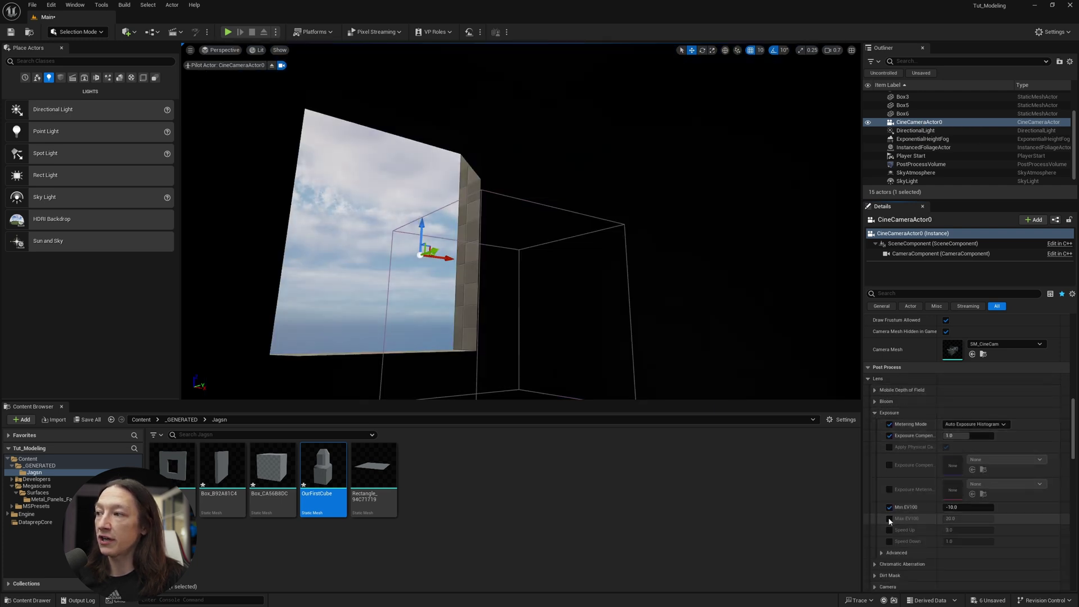
{"action": "left_click", "coordinate": [889, 518]}
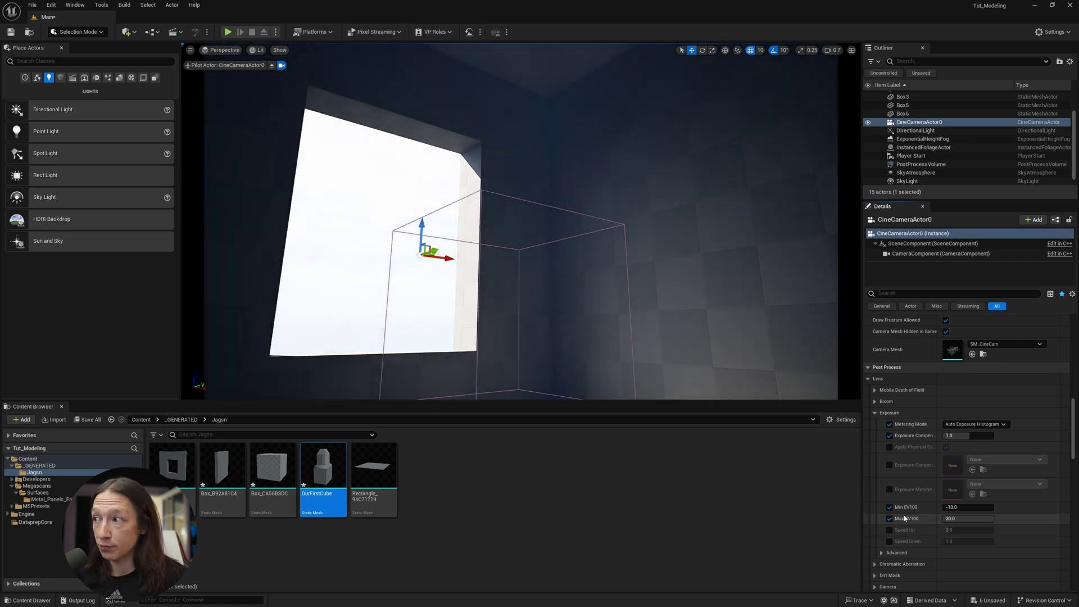
Set the camera's Min EV100 and Max EV100 both to 1.
{"action": "left_click", "coordinate": [973, 507]}
{"action": "type", "text": "1"}
{"action": "key", "text": "Tab"}
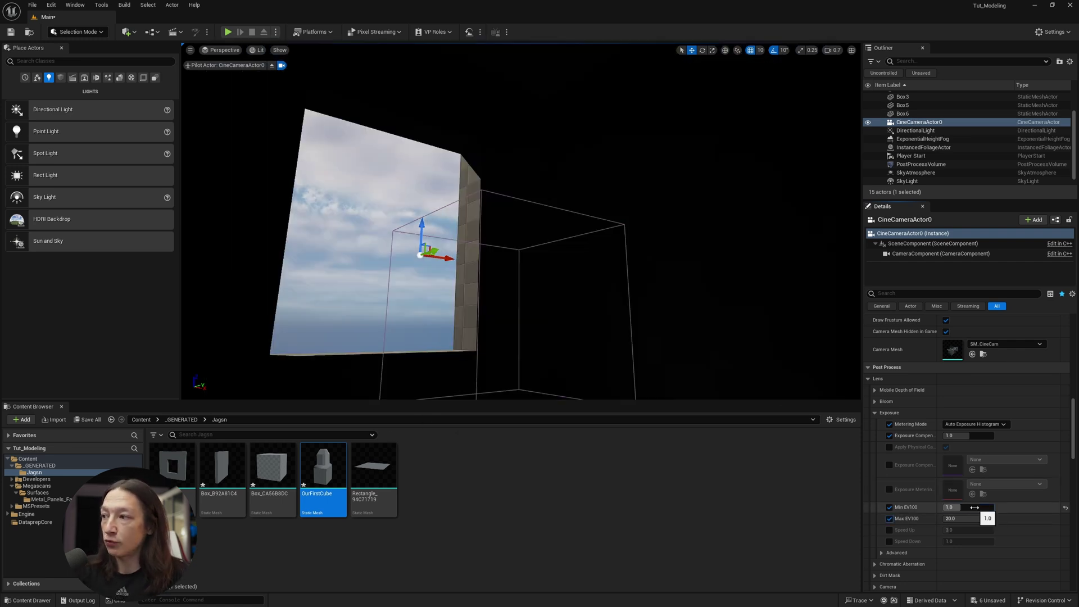
{"action": "type", "text": "1"}
{"action": "key", "text": "Return"}
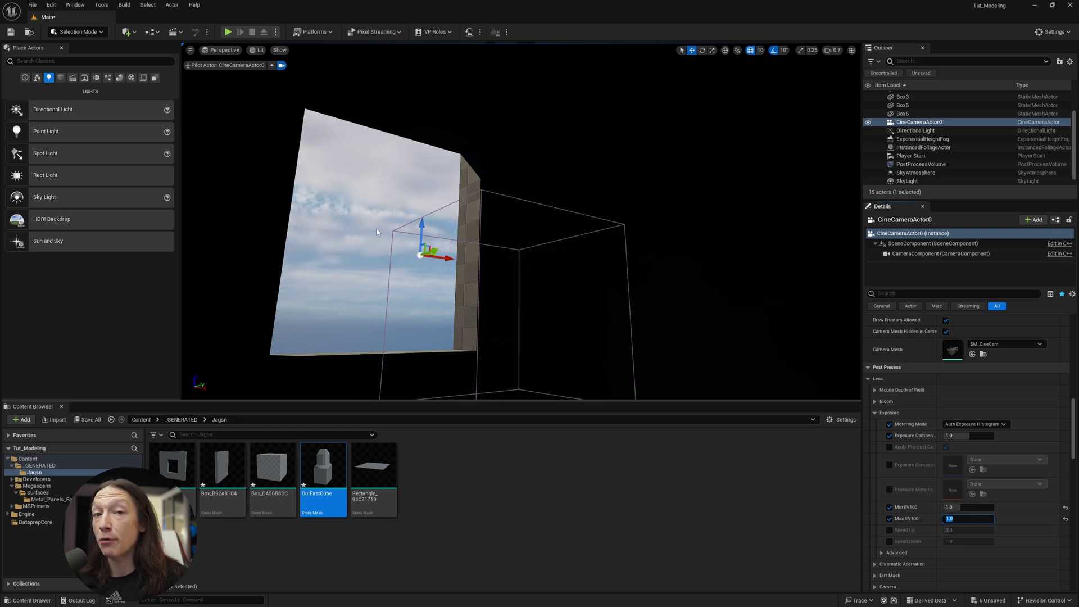
Eject from the cine camera, deselect it, and reselect the PostProcessVolume.
{"action": "left_click", "coordinate": [271, 66]}
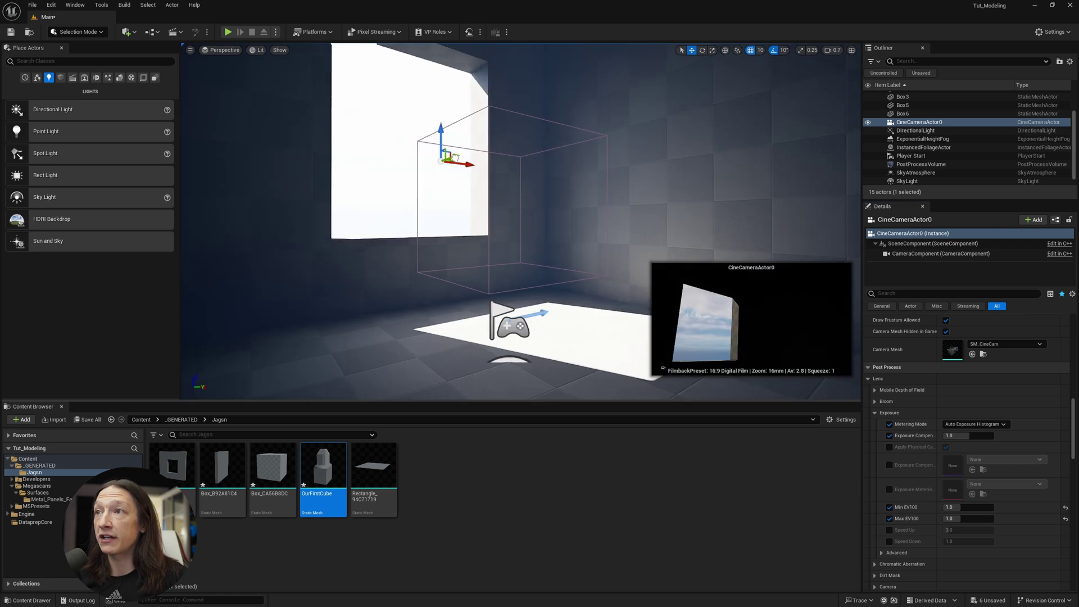
{"action": "key", "text": "Escape"}
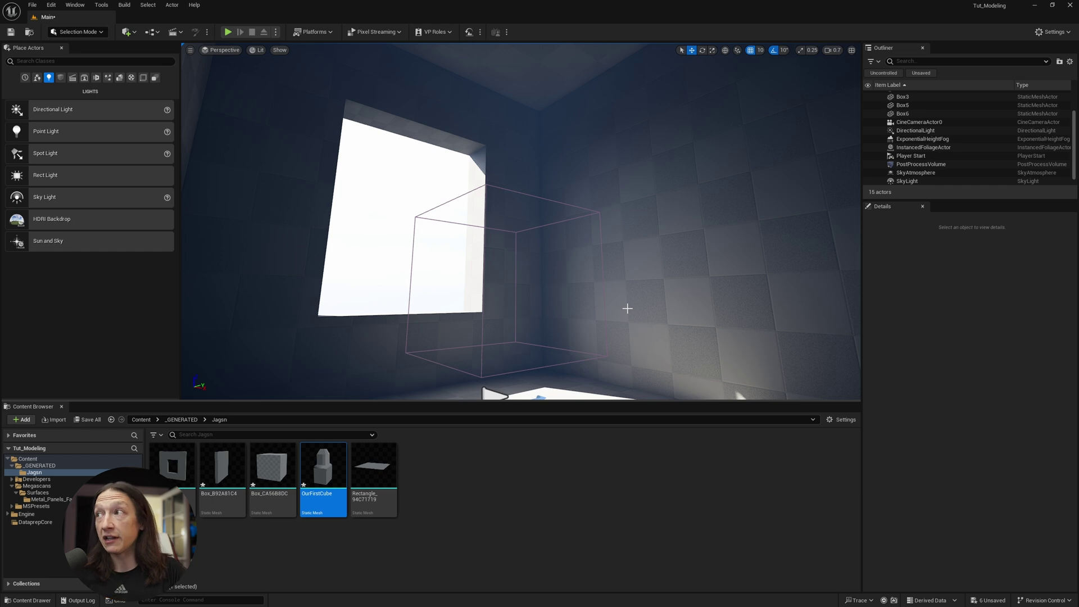
{"action": "left_click", "coordinate": [906, 164]}
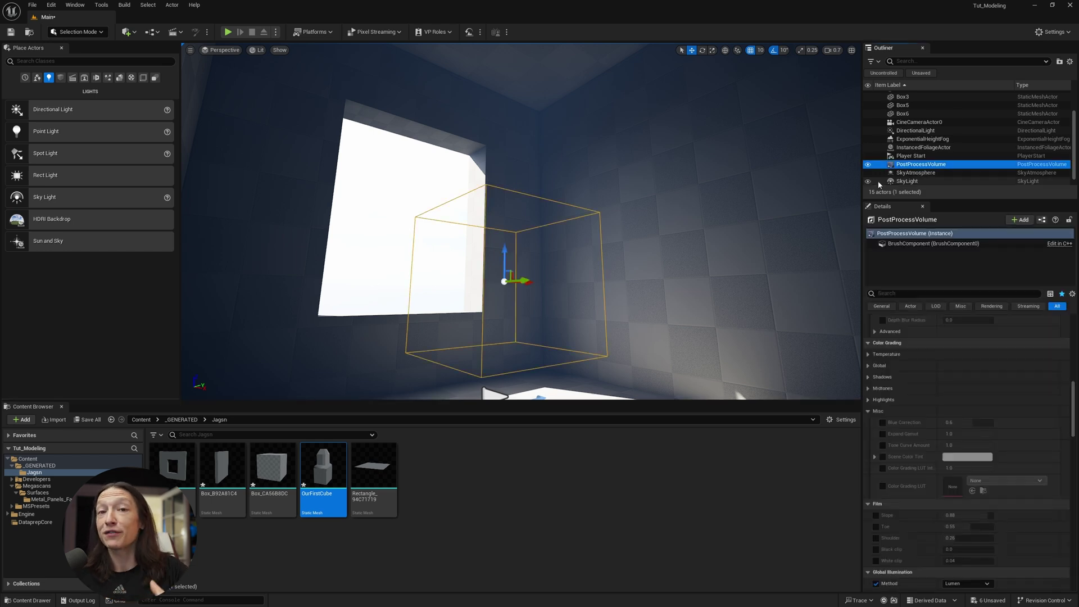